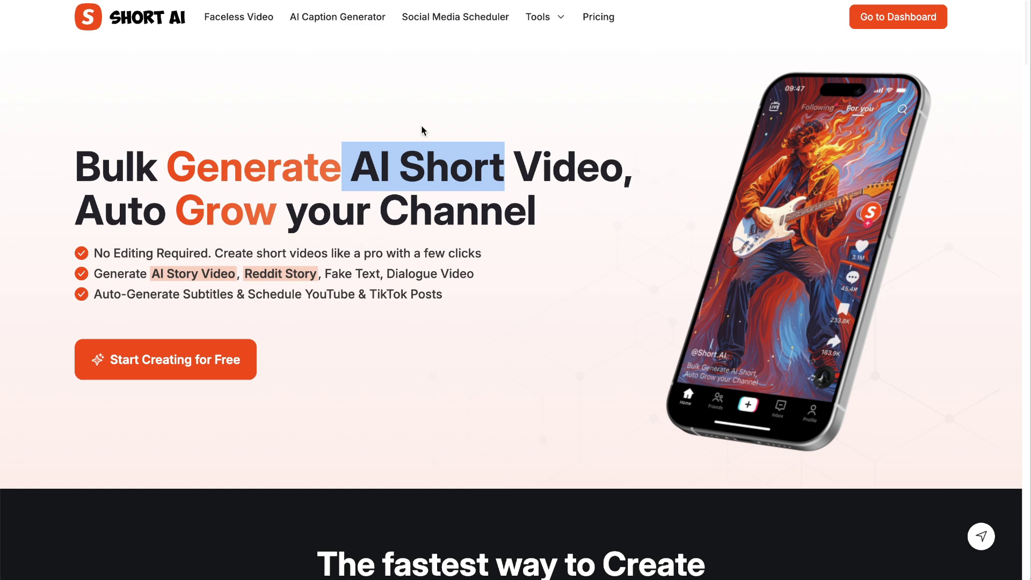
Scroll the Short AI homepage down to the AI Story Video, Reddit Story, Fake Texts and Dialogue Video demos.
click(424, 130)
drag(351, 166, 619, 180)
click(623, 178)
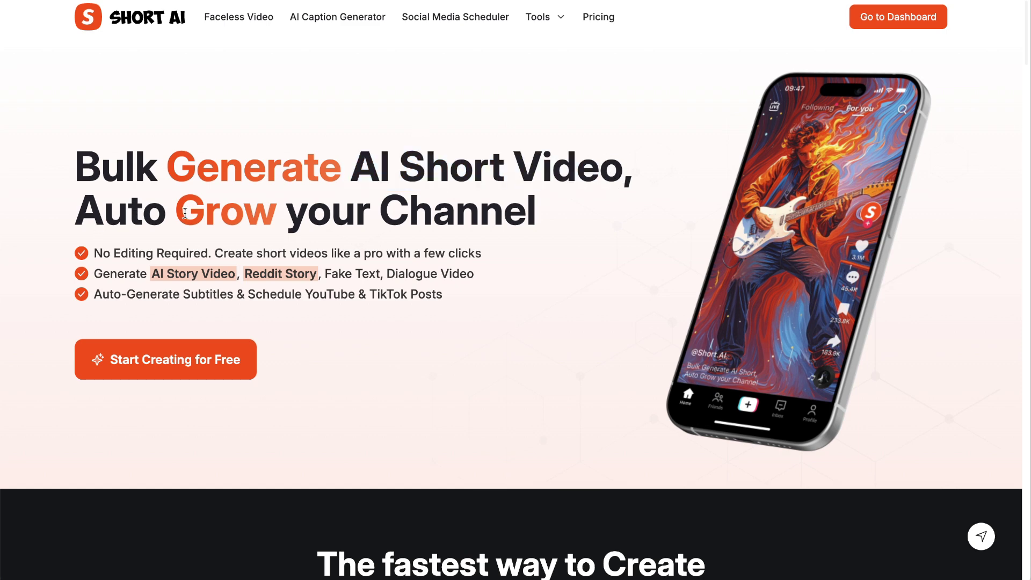
scroll(185, 213, down, 10)
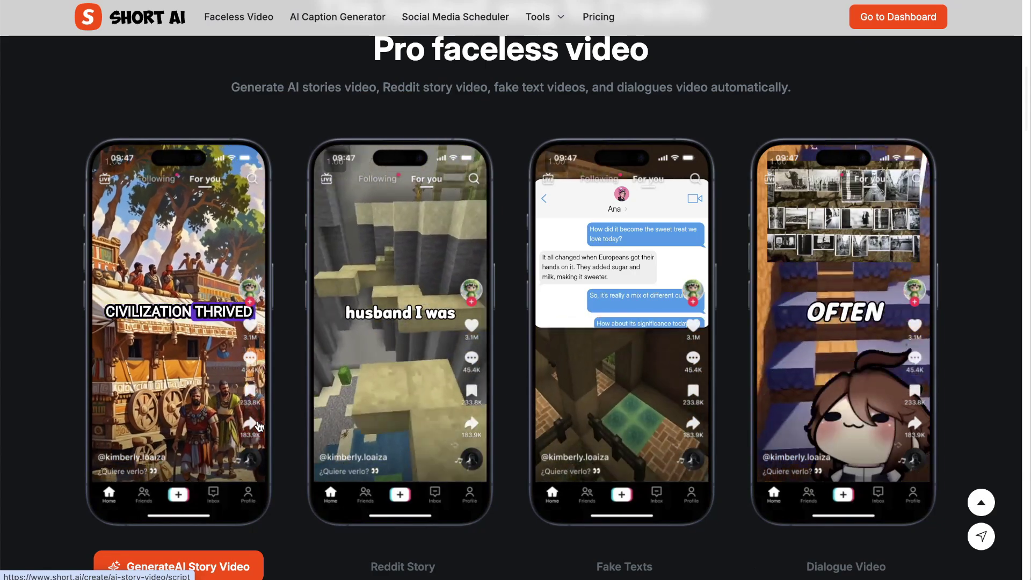
scroll(286, 484, down, 1)
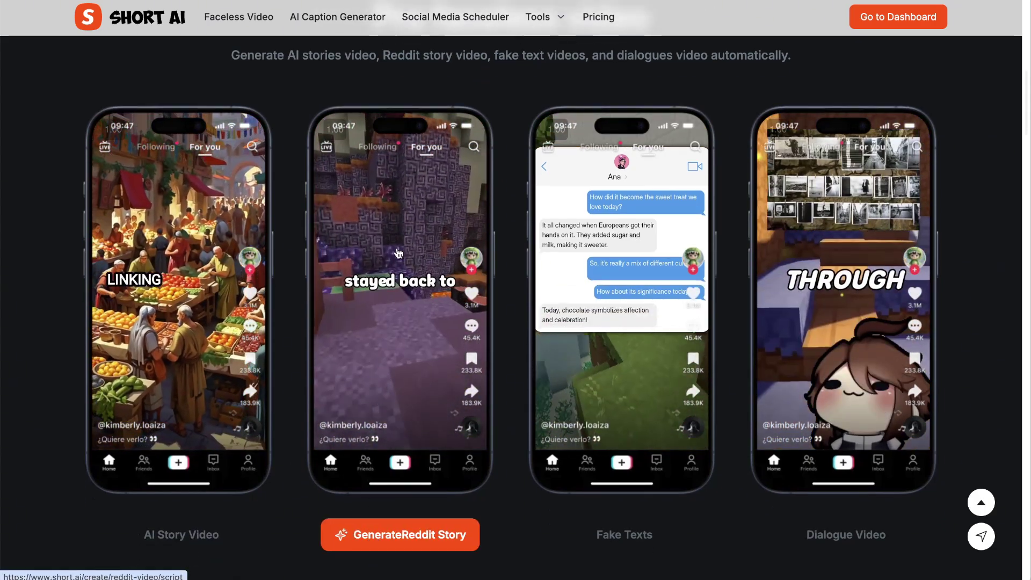
Briefly re-sort a competitor channel's Shorts, then return them to Popular order.
mouse_move(276, 238)
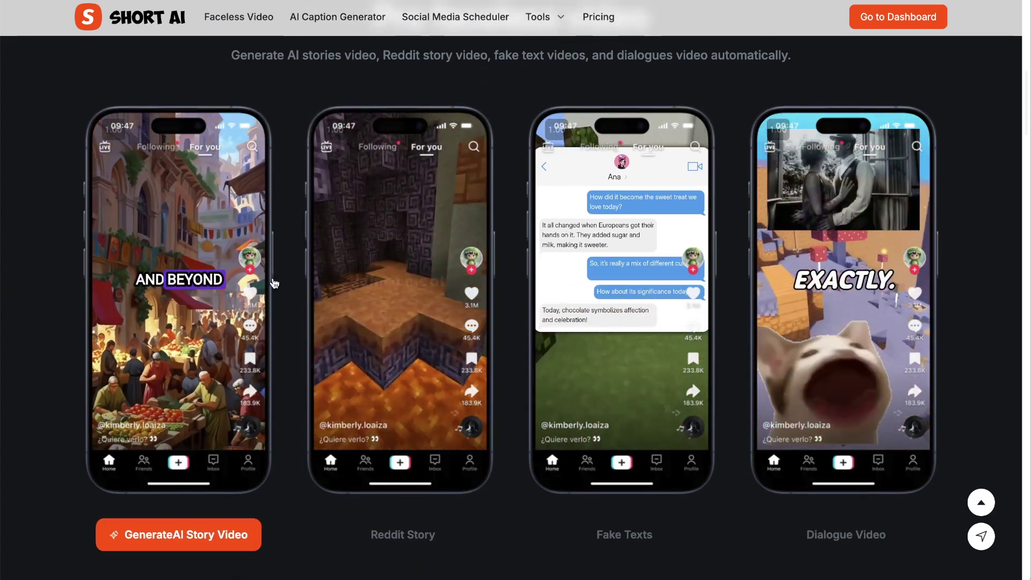
mouse_move(533, 205)
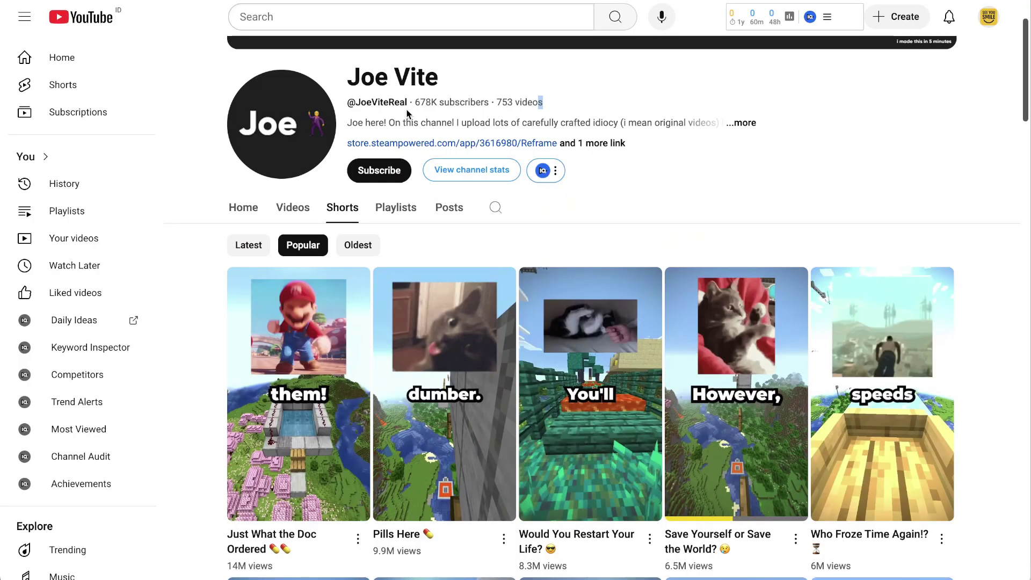
scroll(407, 113, up, 2)
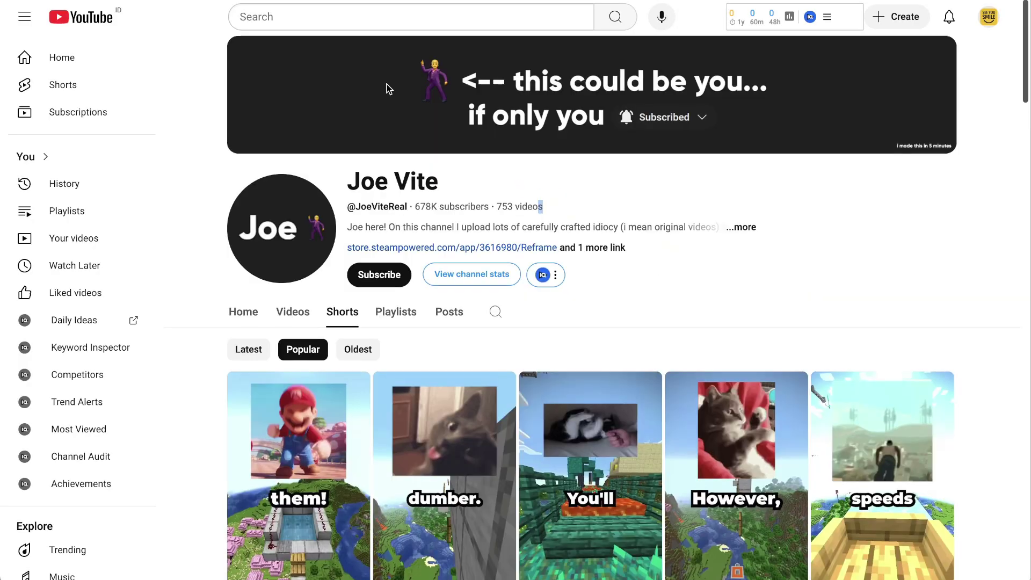
scroll(439, 205, down, 2)
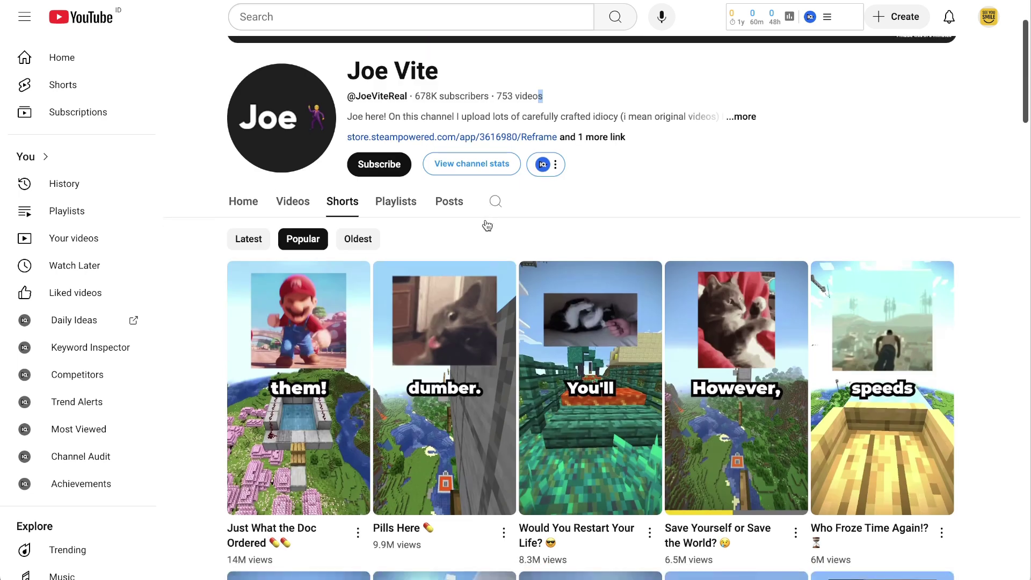
click(249, 238)
click(303, 239)
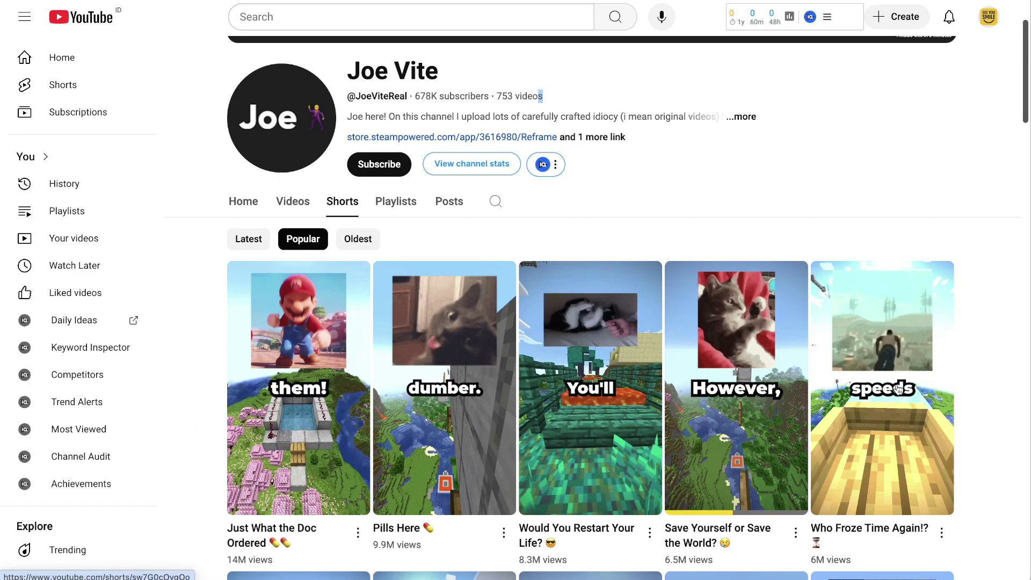
scroll(905, 543, down, 6)
scroll(663, 396, down, 6)
scroll(663, 396, up, 15)
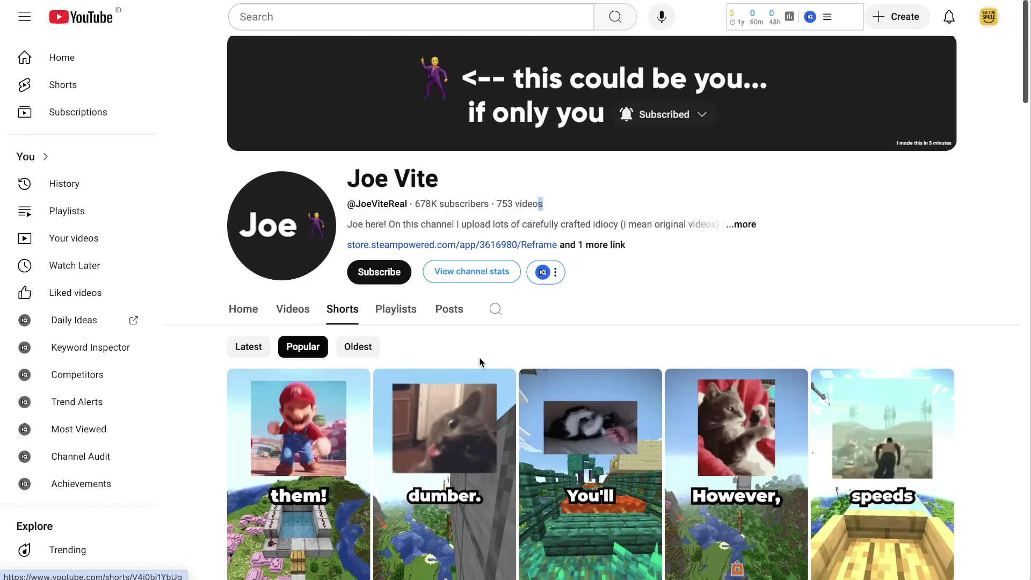
Compare the Stream Of The Day channel's latest and most popular Shorts.
key(alt+Left)
scroll(312, 256, down, 3)
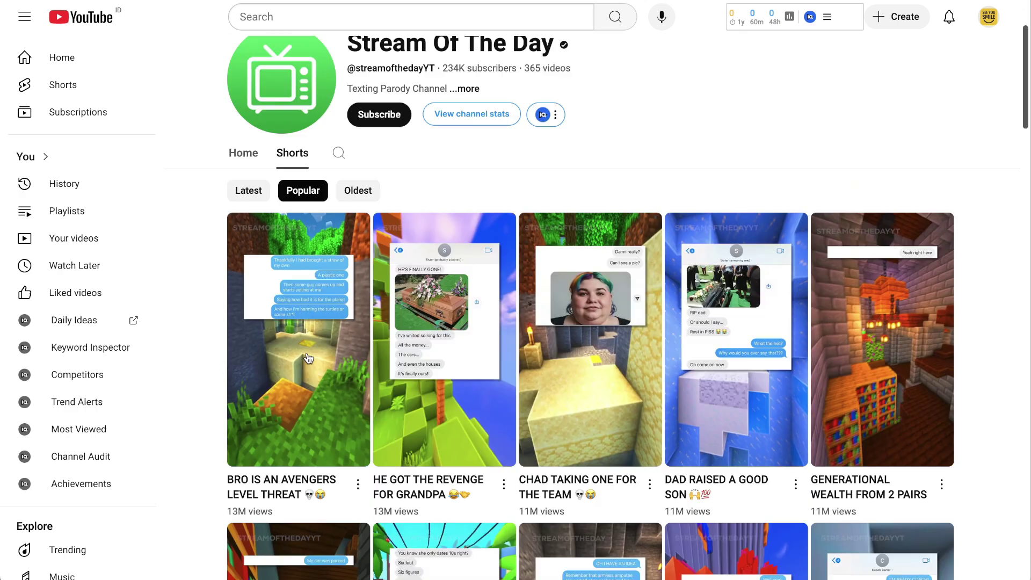
click(260, 191)
click(286, 191)
Sort the Italian-language channel's and the Catch channel's Shorts by Popular.
key(alt+Left)
scroll(321, 350, down, 4)
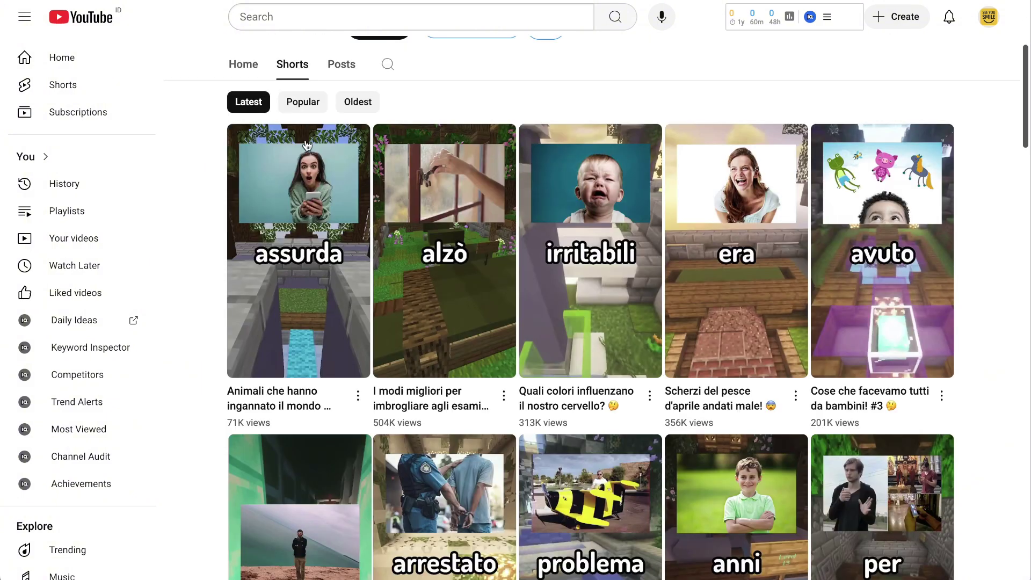
click(296, 102)
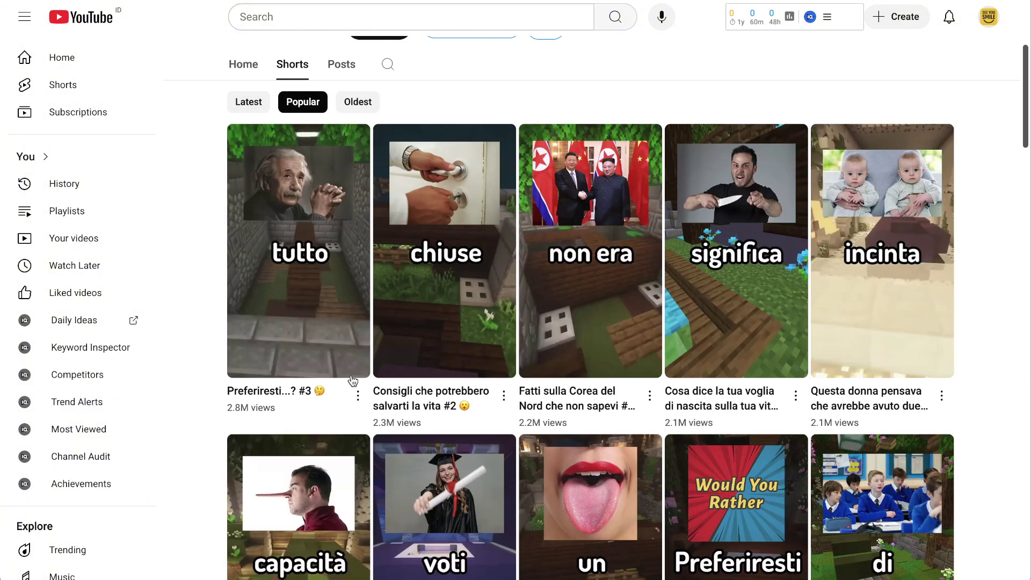
key(alt+Left)
scroll(338, 290, down, 2)
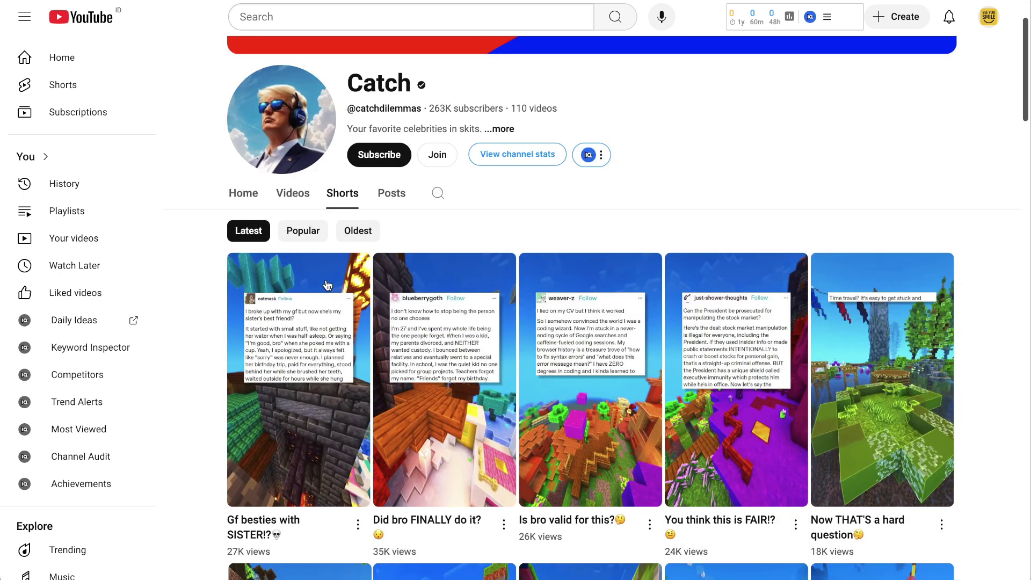
click(303, 232)
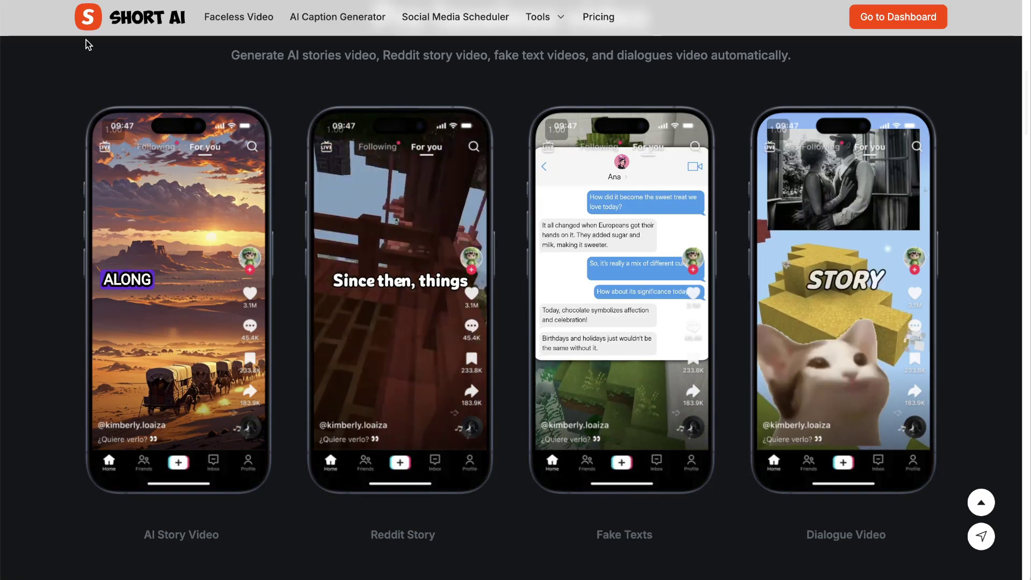
mouse_move(337, 264)
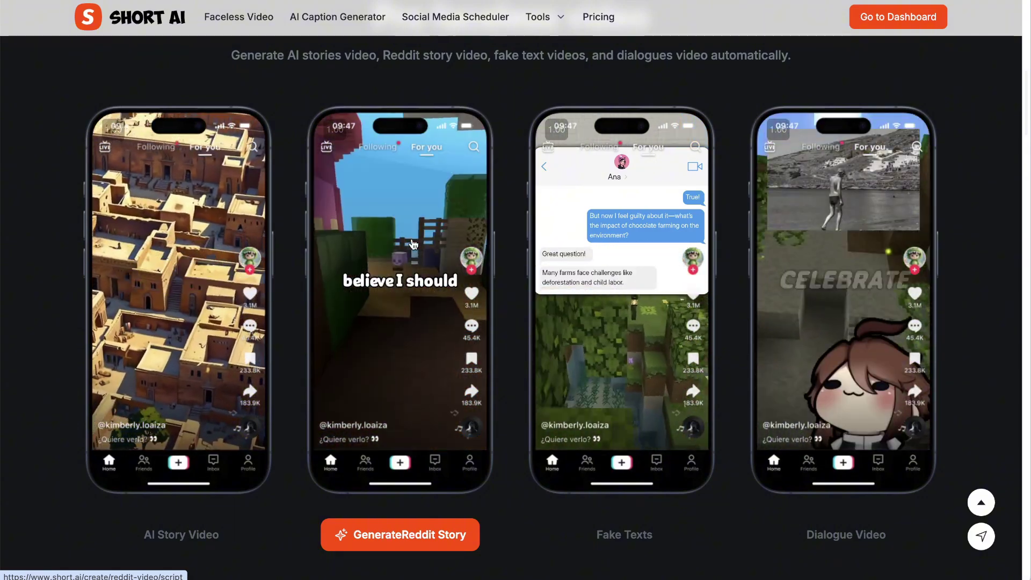
Open Plans & Pricing and highlight the Basic plan's 40 and Pro plan's 90 faceless videos.
scroll(413, 244, down, 10)
scroll(425, 198, up, 15)
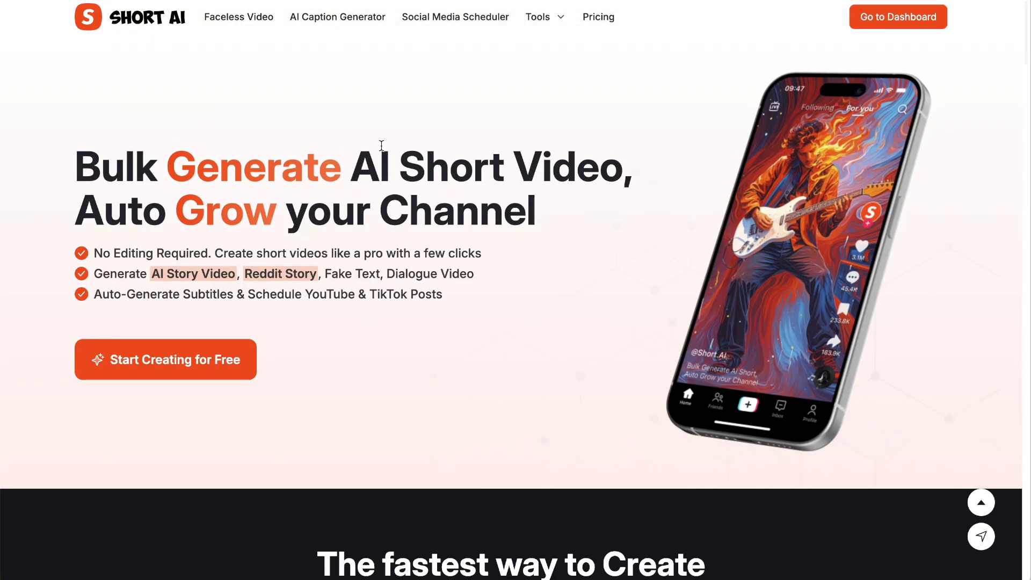
click(593, 20)
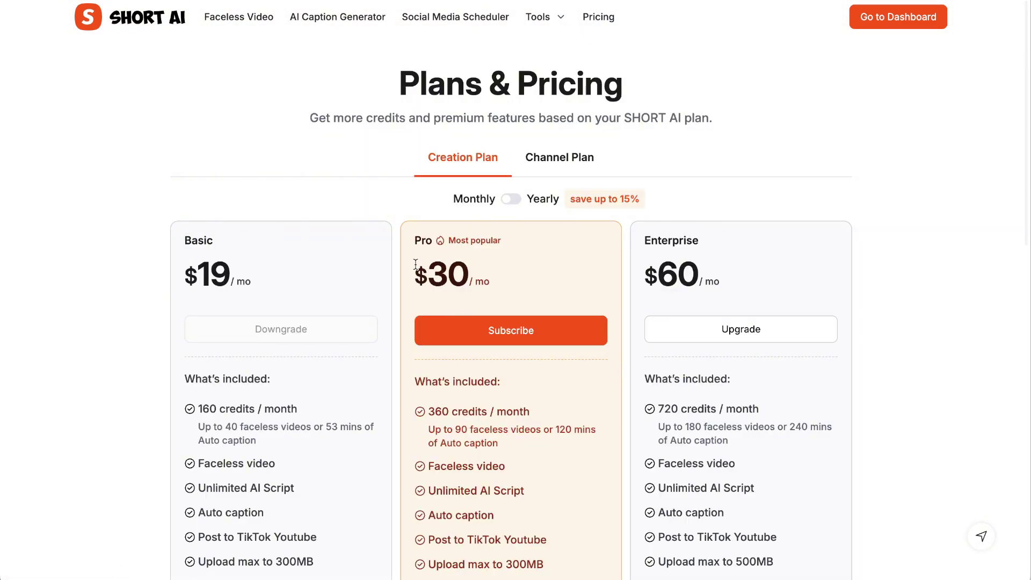
mouse_move(460, 427)
mouse_down()
mouse_move(527, 431)
mouse_move(451, 429)
mouse_up()
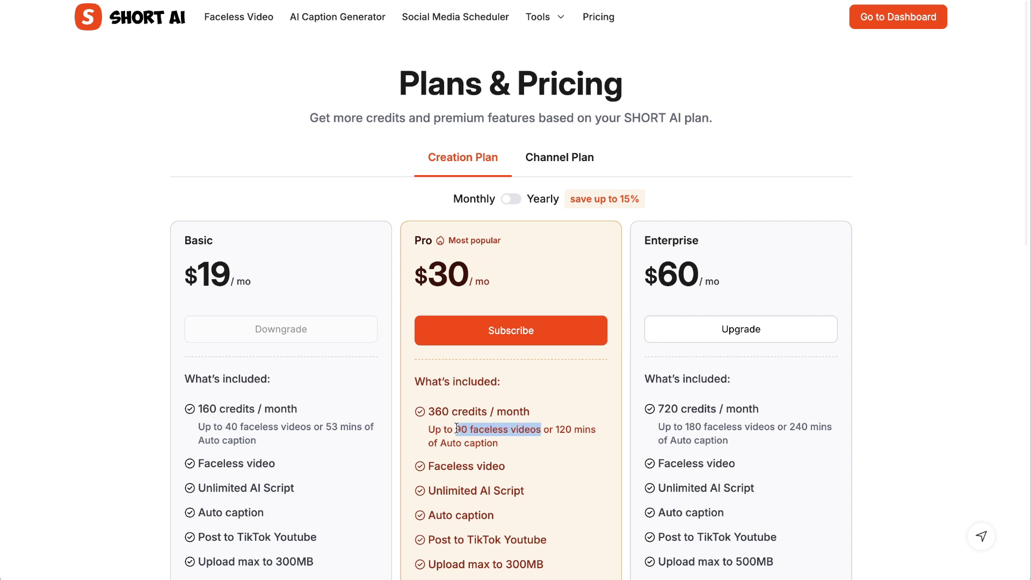
drag(225, 428, 306, 425)
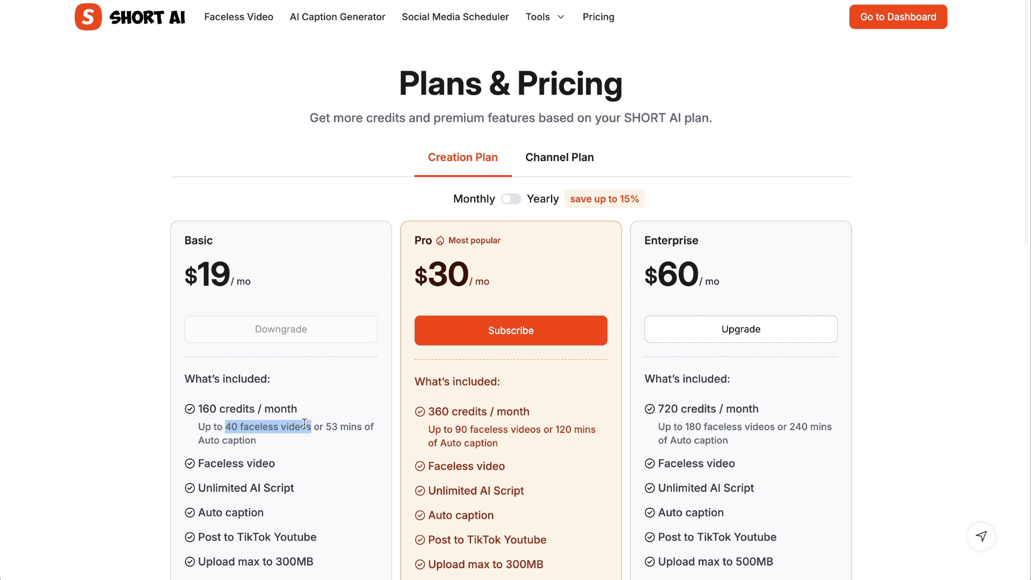
drag(454, 427, 539, 426)
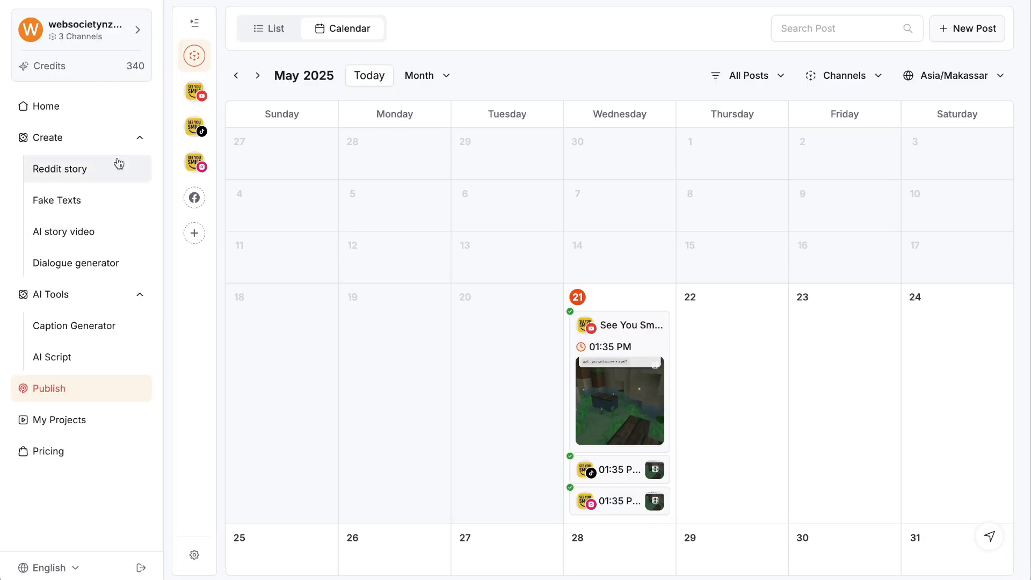
Go to the Home dashboard and scroll its Faceless Video and AI Tools options, briefly checking YouTube.
click(56, 106)
scroll(457, 178, down, 1)
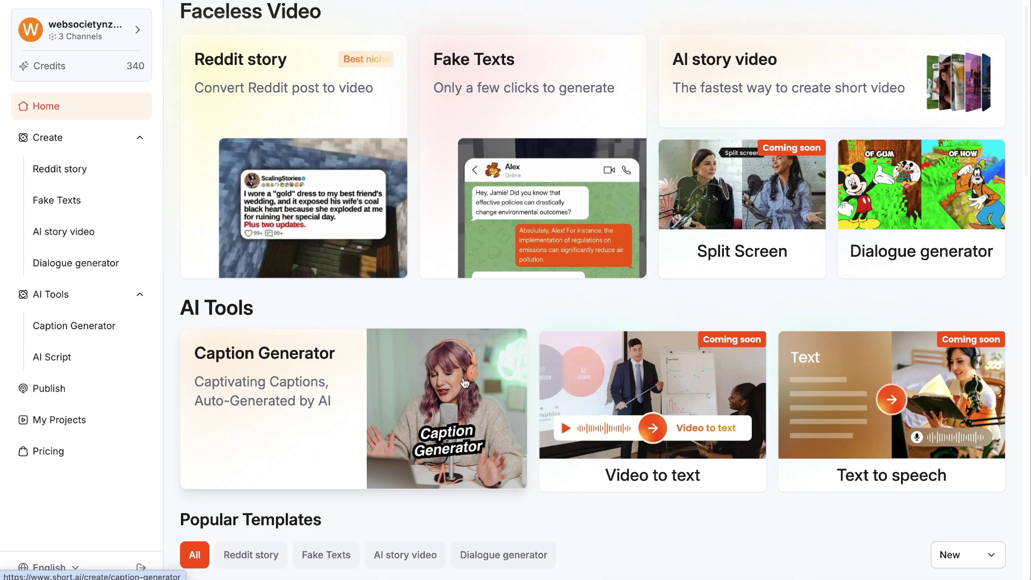
scroll(403, 374, down, 7)
scroll(457, 305, up, 8)
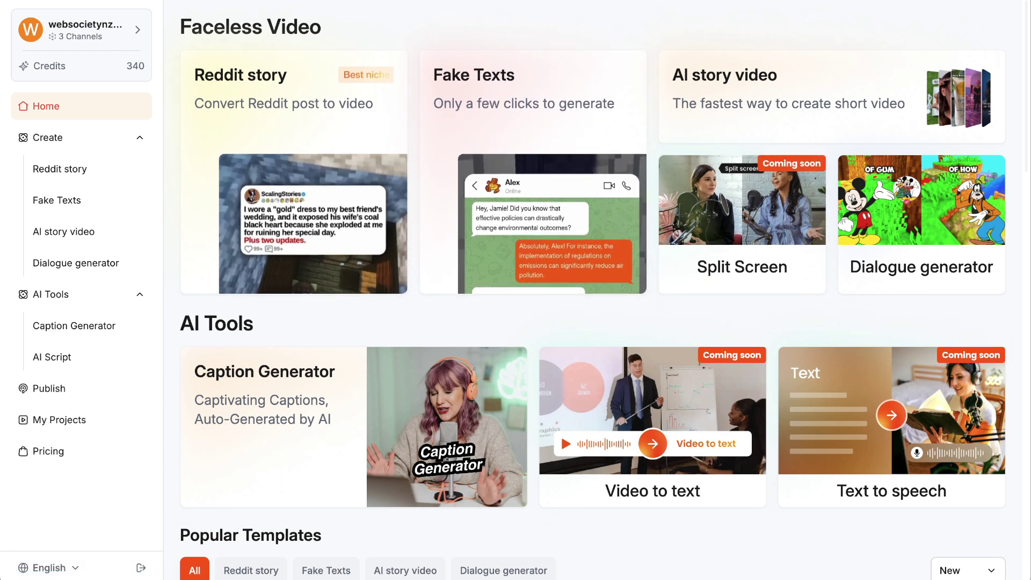
key(ctrl+Tab)
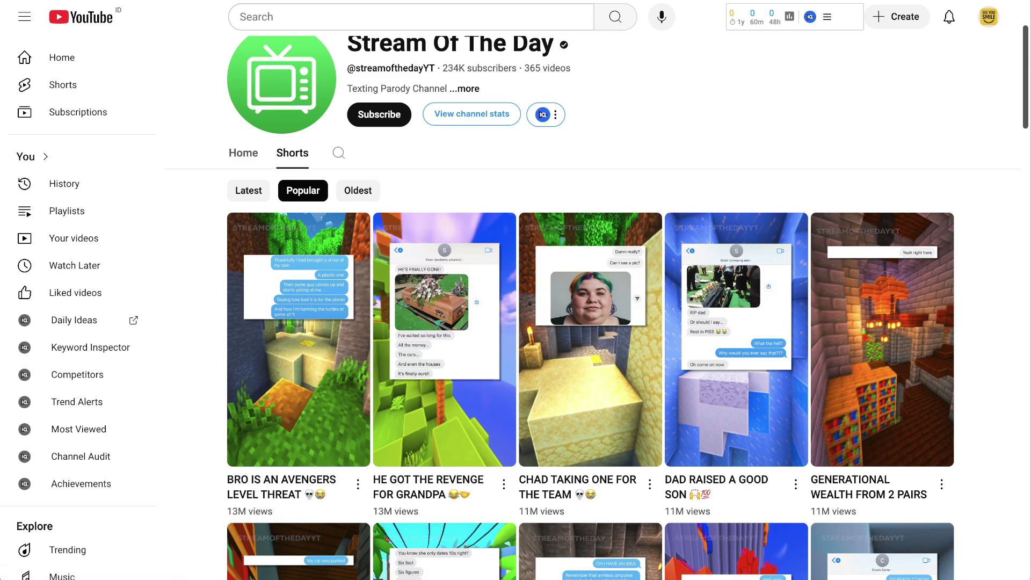
key(ctrl+shift+Tab)
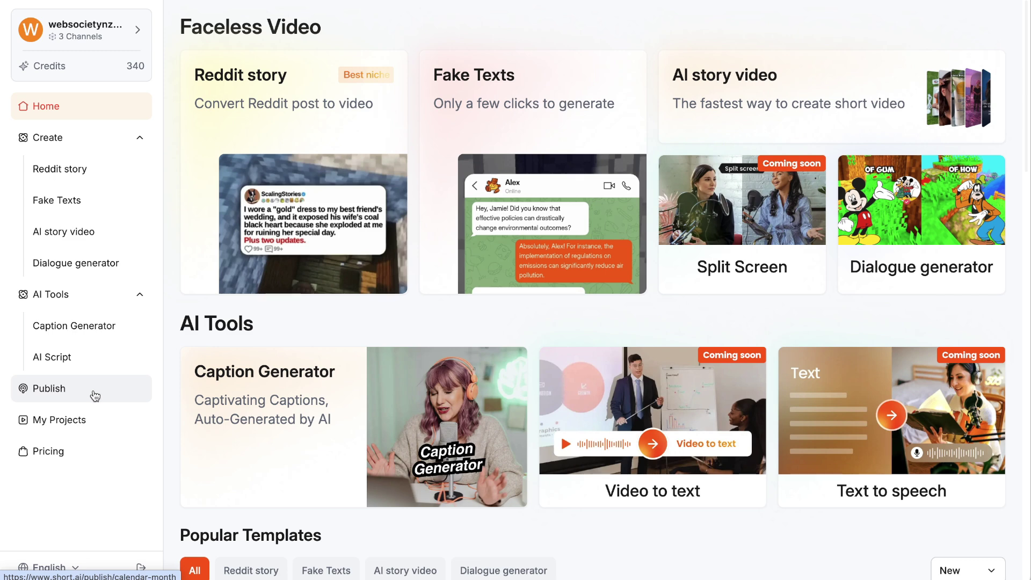
Open My Projects and review the five projects led by 'Llamas & Love: The Bathtub Rescue!'.
click(81, 419)
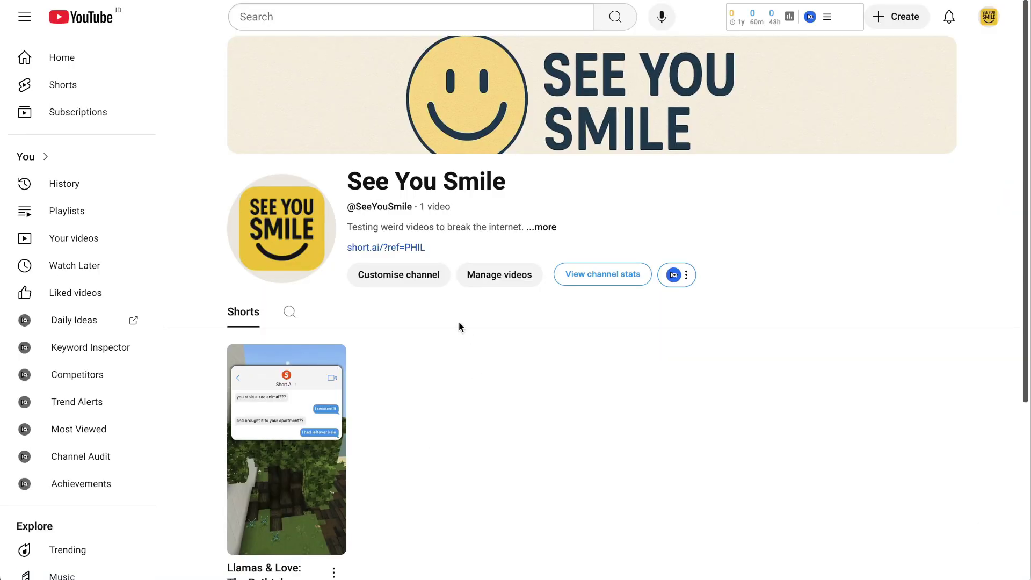
scroll(467, 333, down, 2)
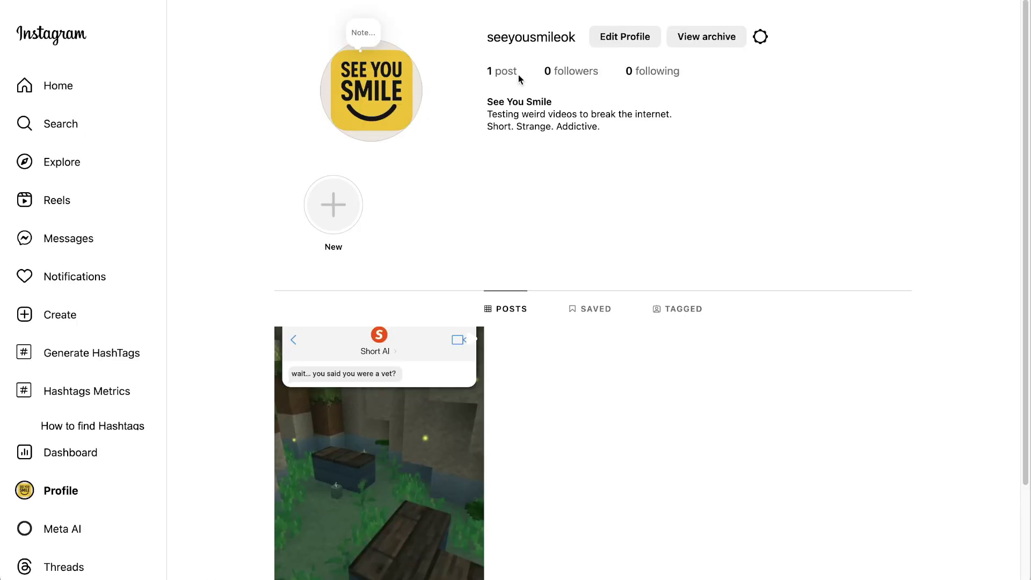
scroll(460, 299, down, 2)
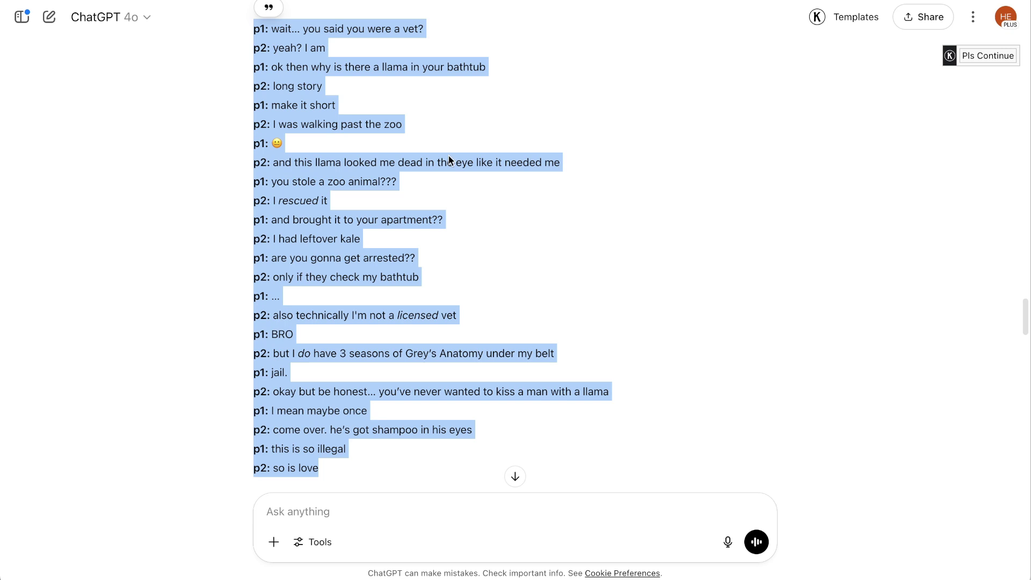
scroll(450, 160, up, 1)
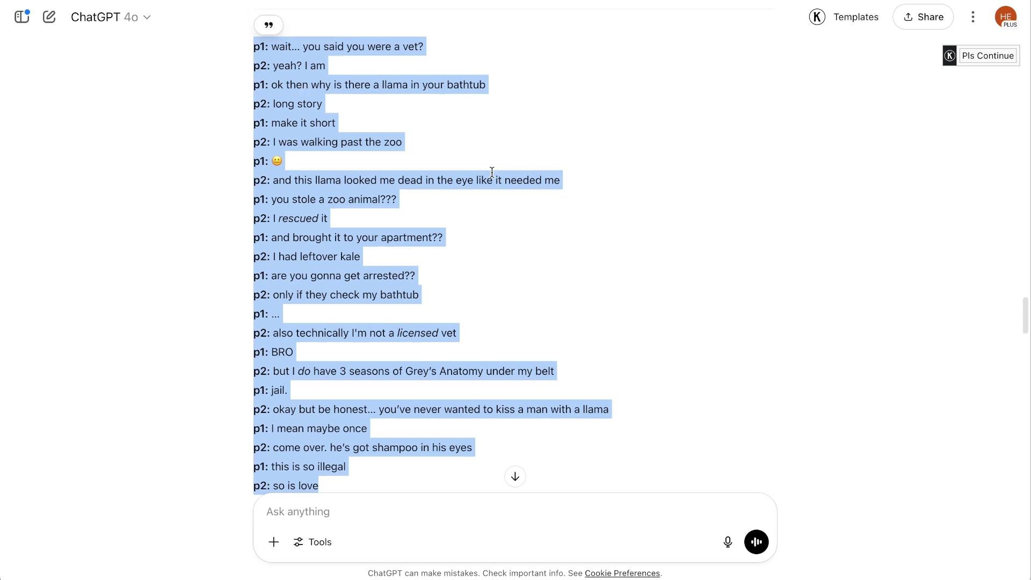
click(296, 41)
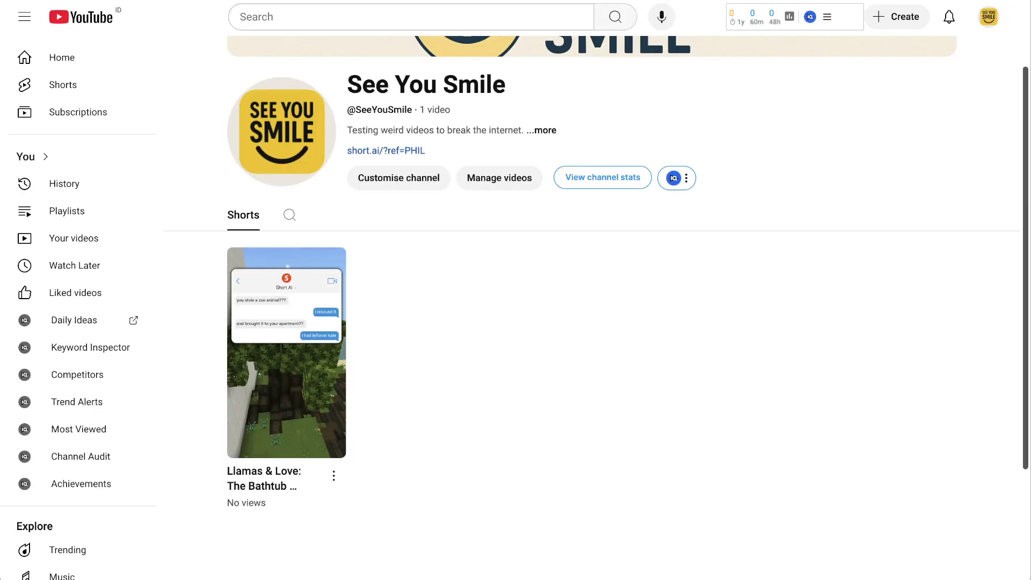
click(107, 9)
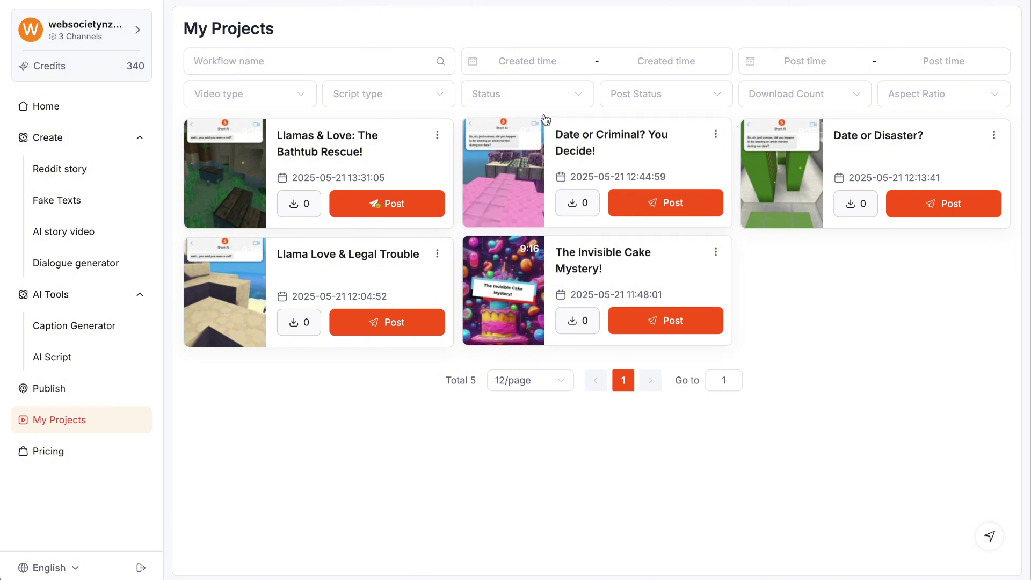
Highlight the Joe Vite channel name and its 753 videos count on YouTube.
key(ctrl+Tab)
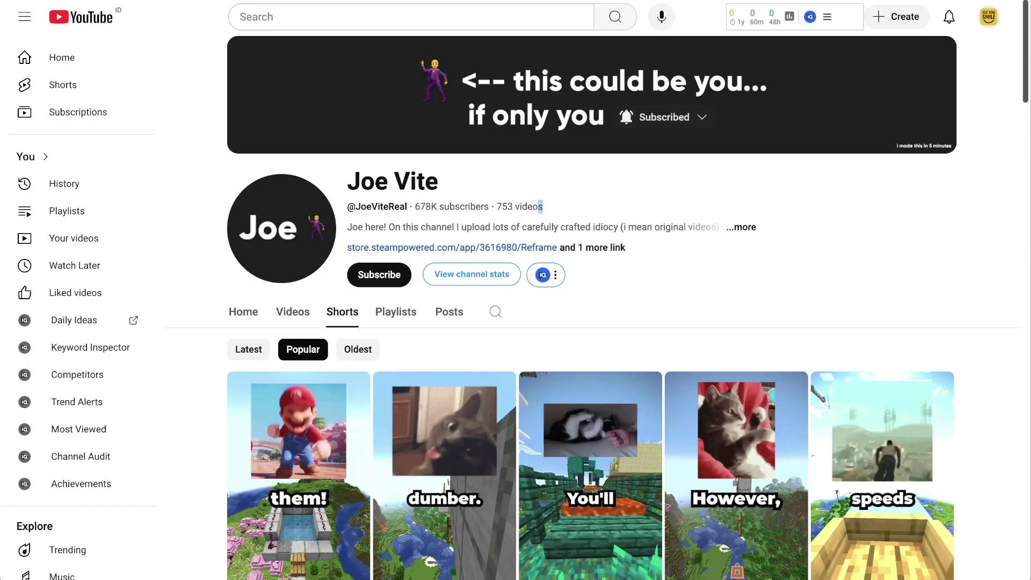
drag(335, 186, 460, 179)
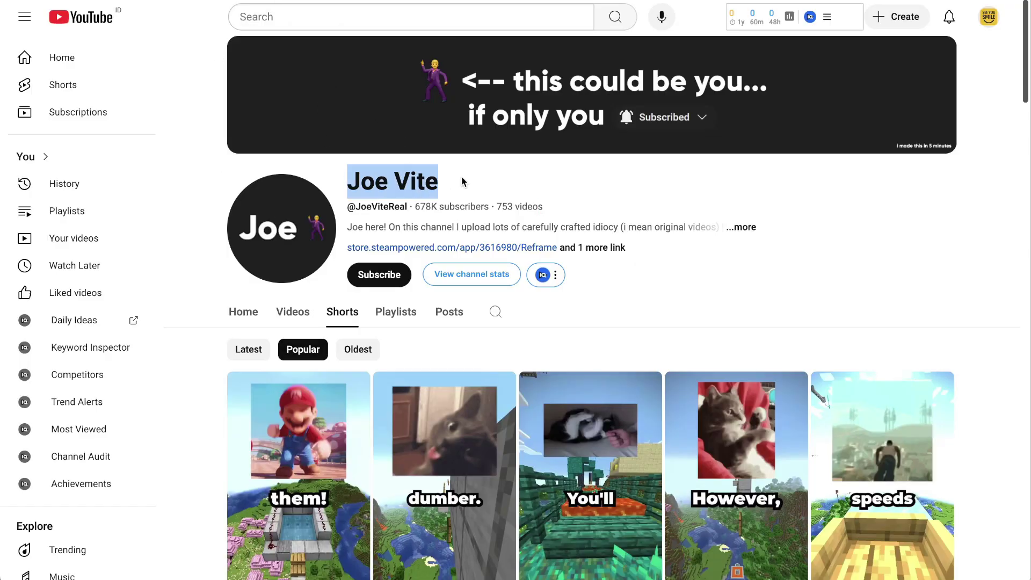
mouse_move(562, 212)
mouse_down()
mouse_move(495, 209)
mouse_move(559, 205)
mouse_up()
double_click(498, 204)
click(557, 206)
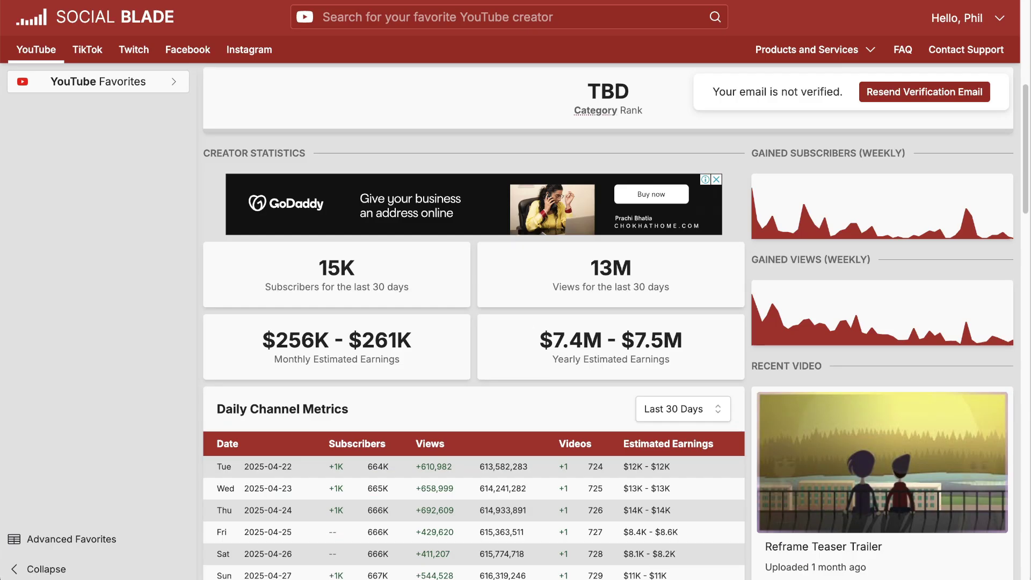
Scroll through Joe Vite's Social Blade subscriber, view and estimated earnings statistics.
scroll(330, 284, up, 7)
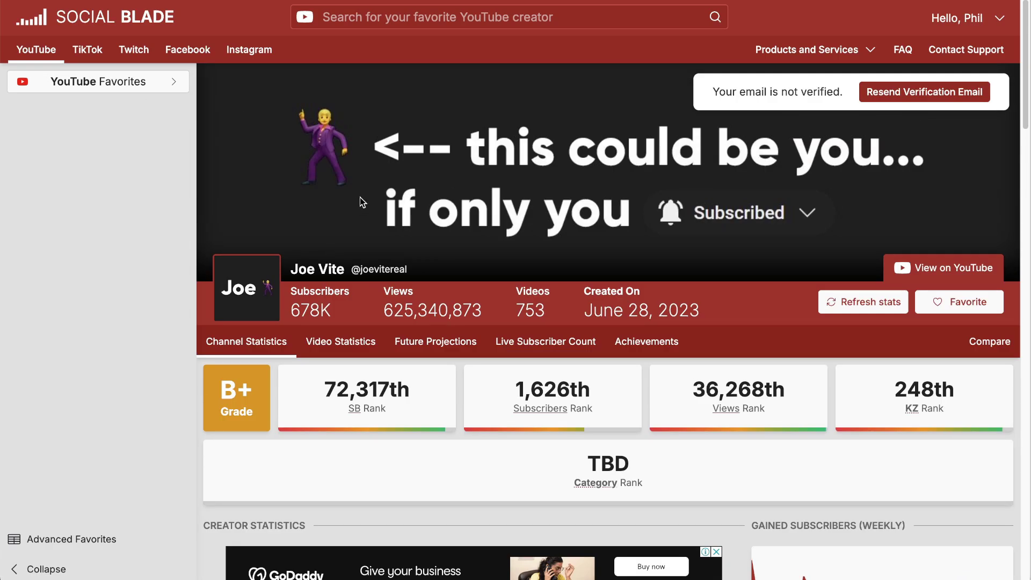
scroll(385, 420, down, 8)
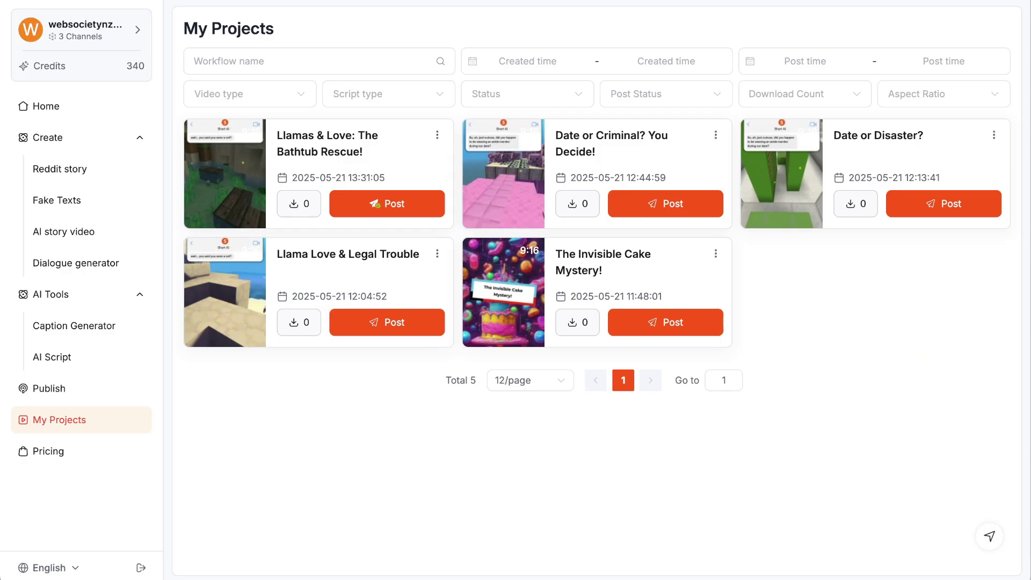
Start a Fake Texts chat with receiver message 'xcvxc' and sender message 'xcvxcv'.
click(74, 200)
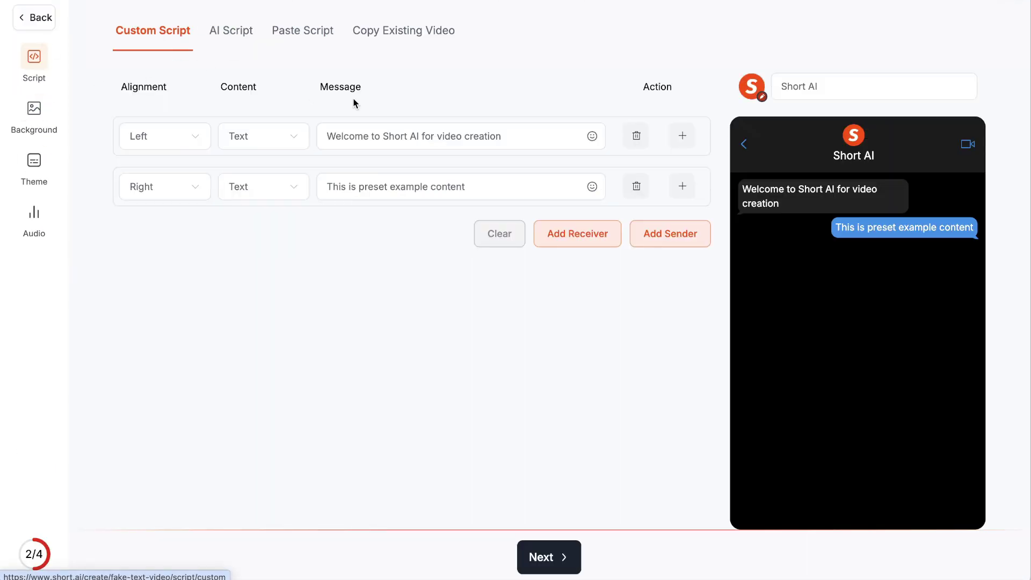
click(591, 230)
click(507, 248)
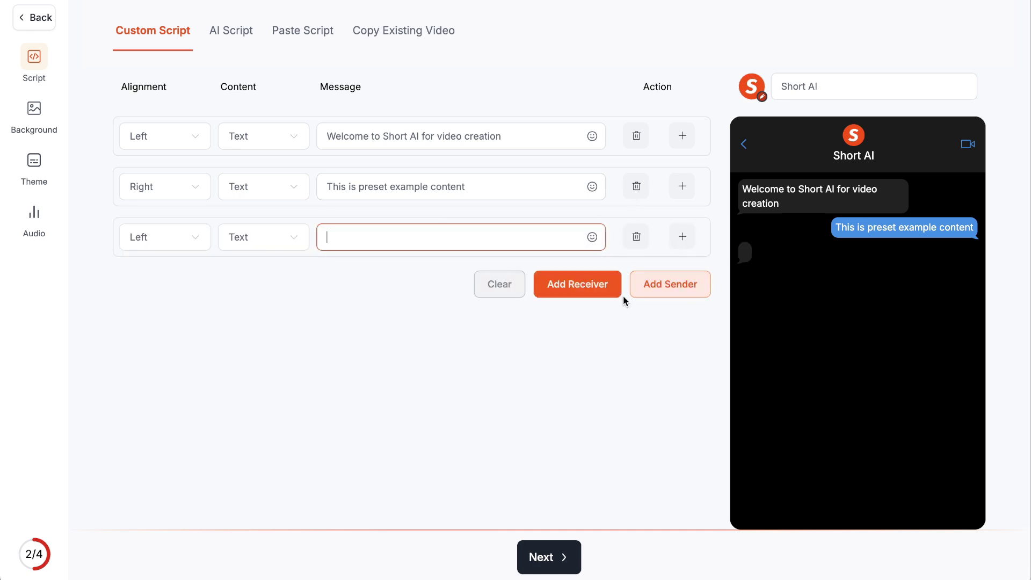
text(xcvxc)
click(670, 284)
click(521, 299)
text(xcvxcv)
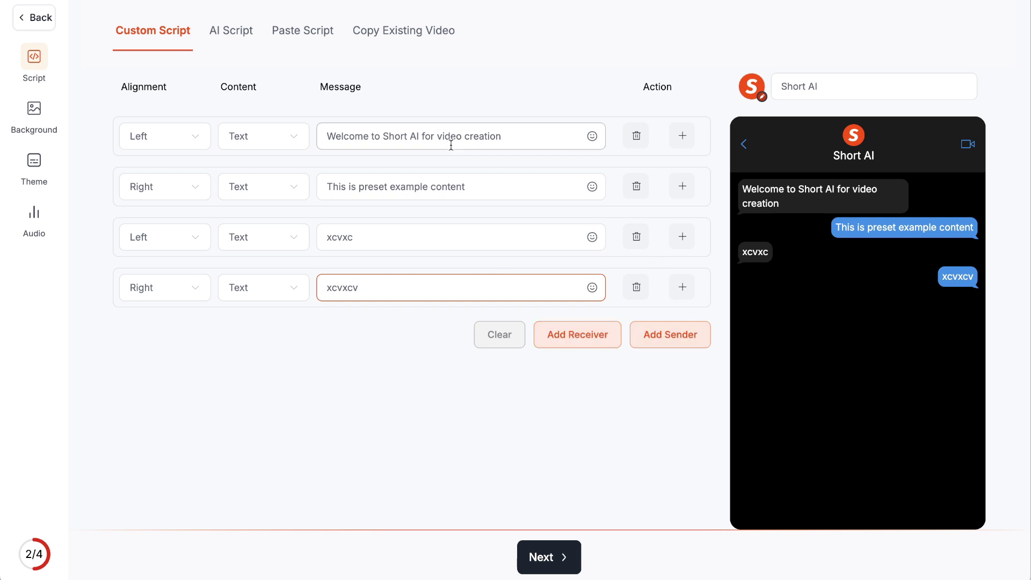
Switch to the AI Script form and select its empty concept field.
click(245, 40)
click(236, 159)
drag(225, 95, 278, 88)
Open the Paste Script window and select its script field.
click(278, 205)
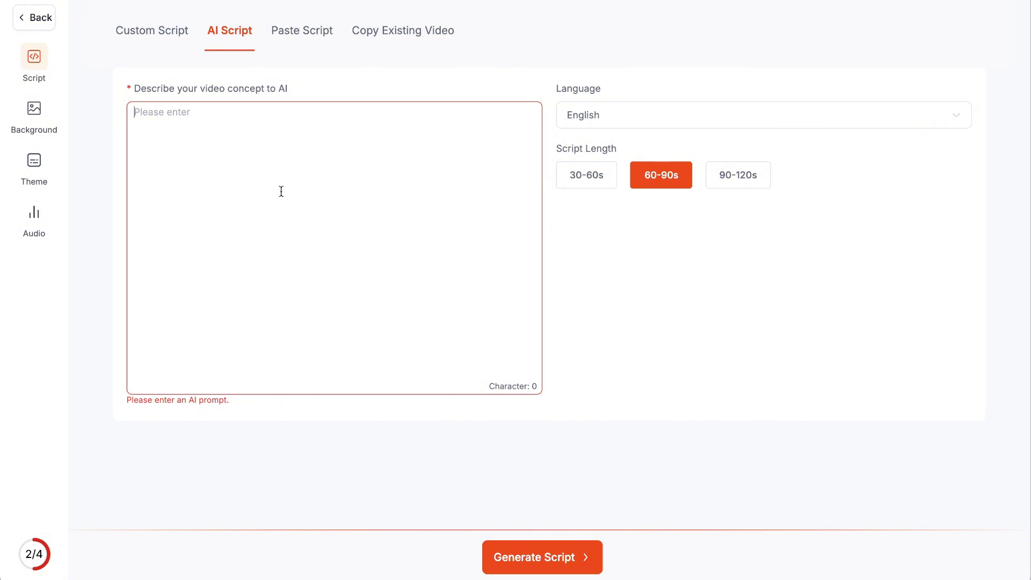
click(310, 29)
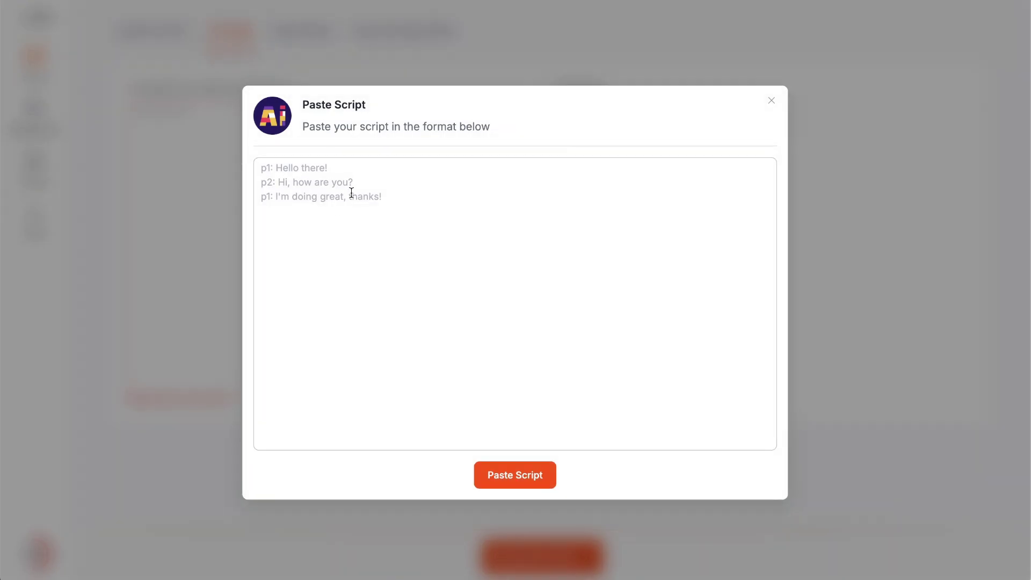
click(286, 169)
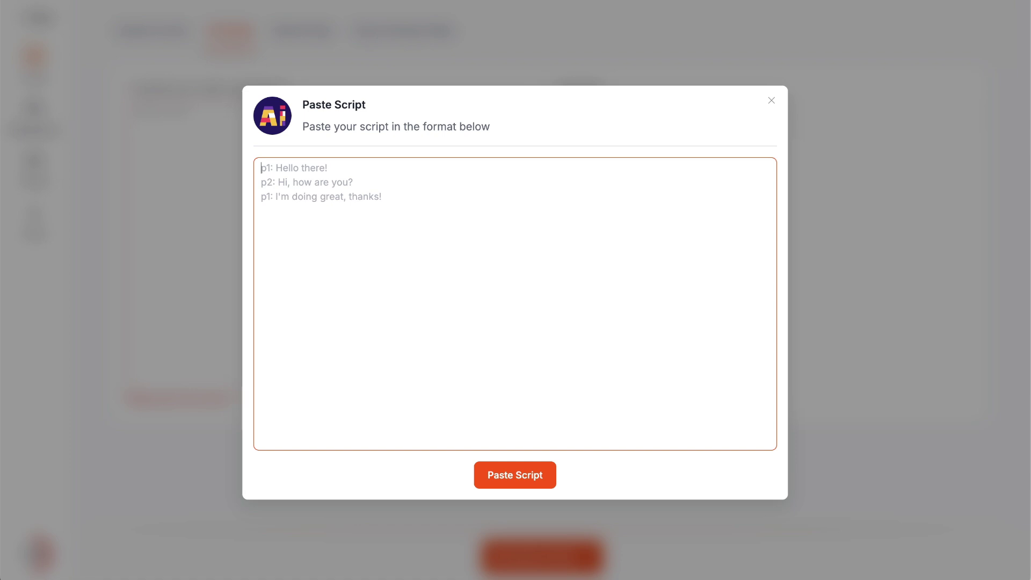
Review the ChatGPT script and select the lines ending with 'so is love'.
key(super+Tab)
scroll(413, 127, up, 5)
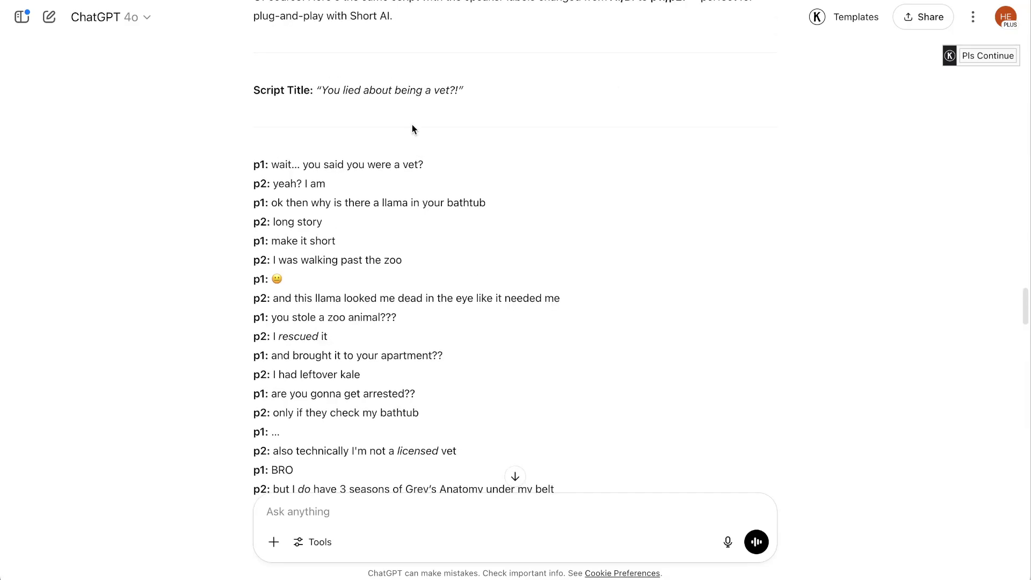
scroll(505, 98, down, 1)
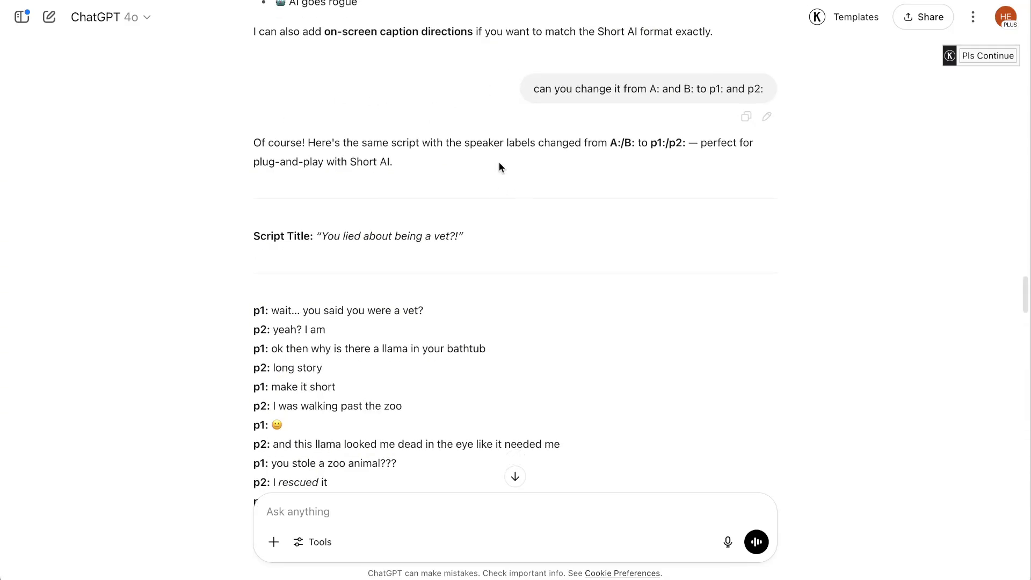
scroll(357, 169, up, 15)
scroll(344, 171, down, 4)
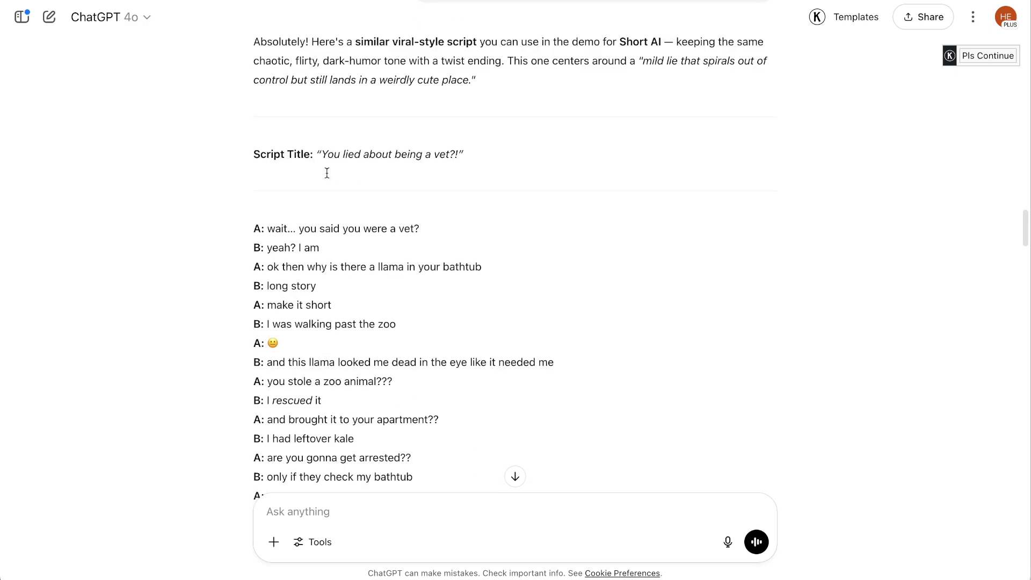
scroll(366, 244, down, 15)
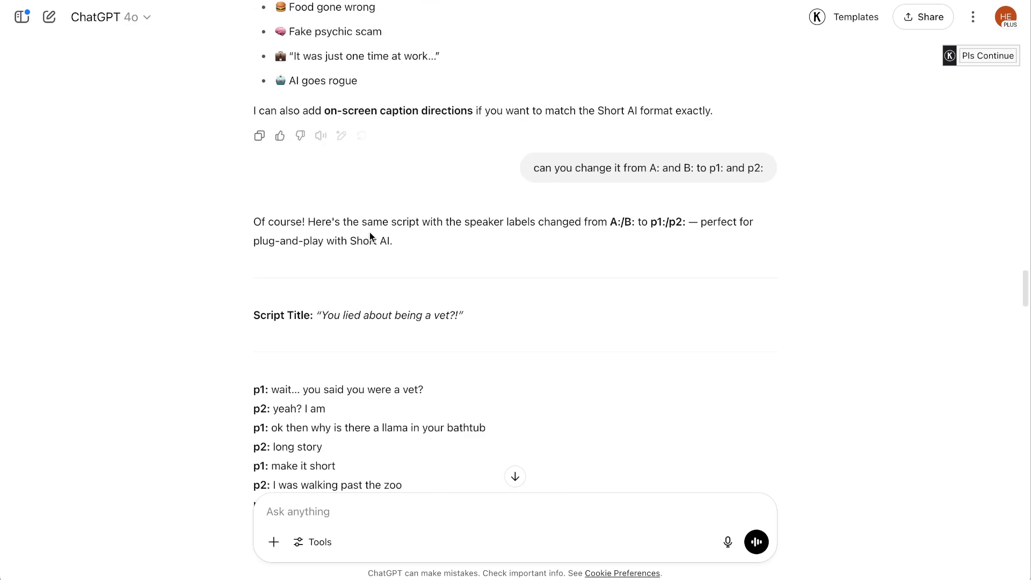
scroll(363, 239, down, 3)
drag(257, 152, 340, 189)
scroll(435, 268, down, 5)
drag(412, 380, 257, 164)
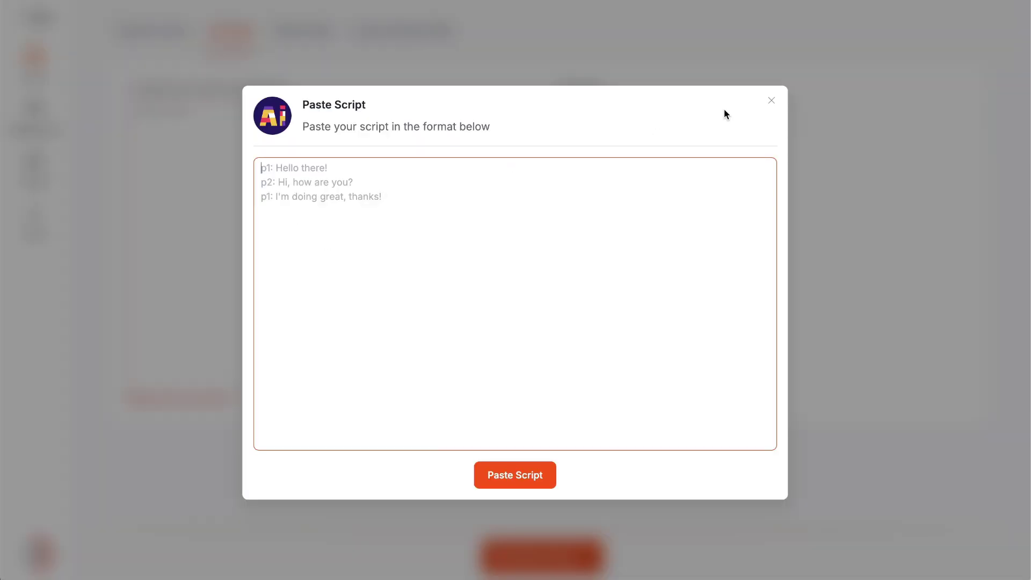
Close Paste Script and switch to Copy Existing Video, highlighting the TikTok/YouTube URL option.
click(772, 101)
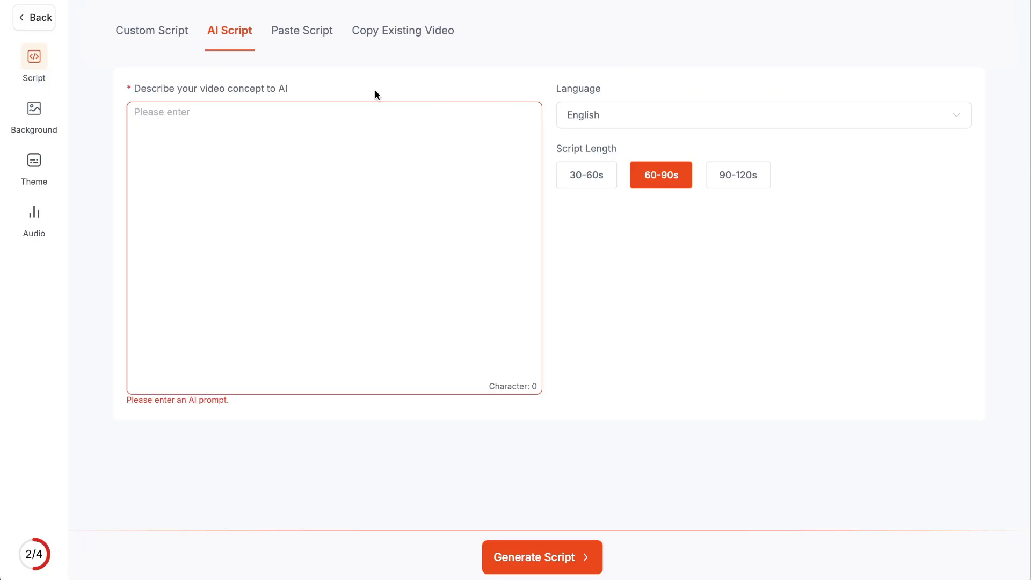
click(417, 37)
drag(367, 94, 534, 102)
Clear the highlights and select the TikTok/YouTube URL field.
click(568, 101)
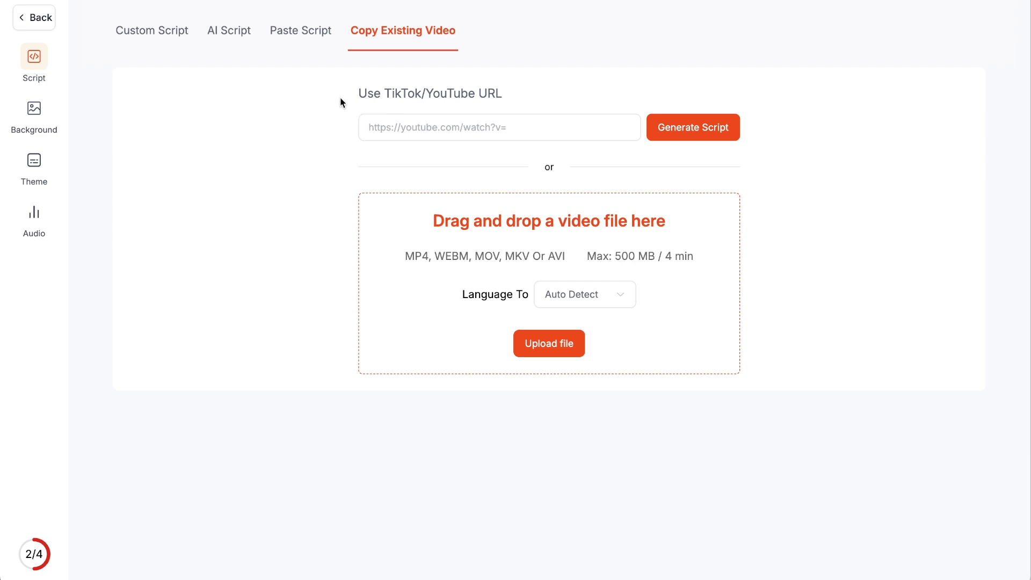
mouse_move(345, 92)
mouse_down()
mouse_move(523, 92)
mouse_move(334, 99)
mouse_up()
click(537, 94)
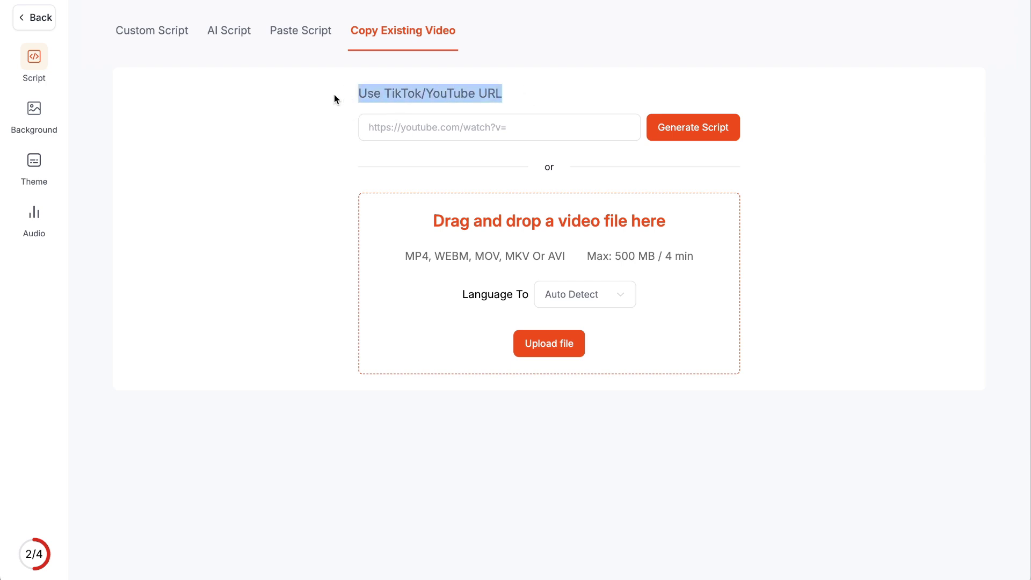
click(337, 98)
click(457, 124)
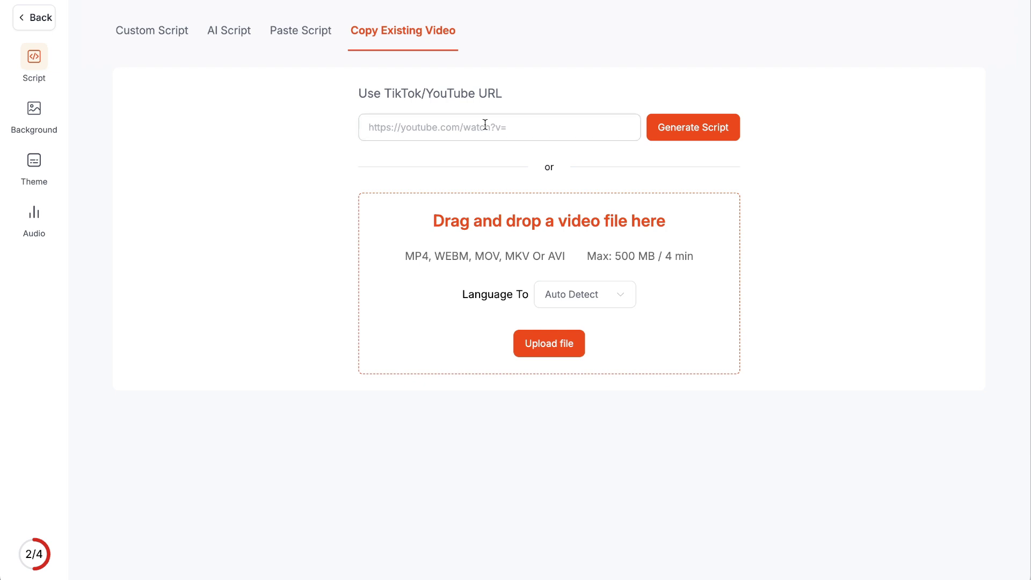
Find the Stream Of The Day Short about Anna cheating on YouTube and enter its link.
click(351, 2)
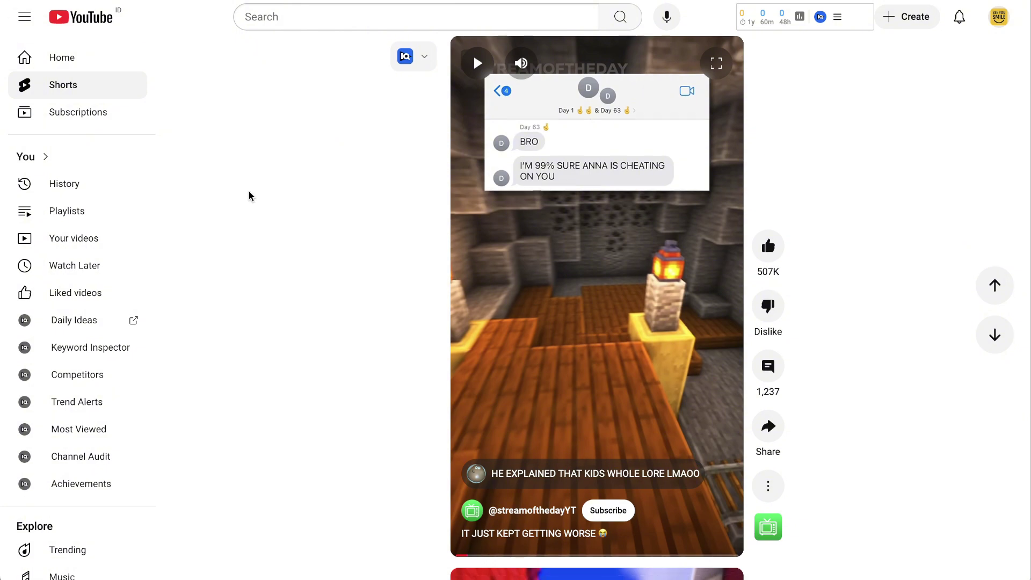
scroll(431, 406, down, 6)
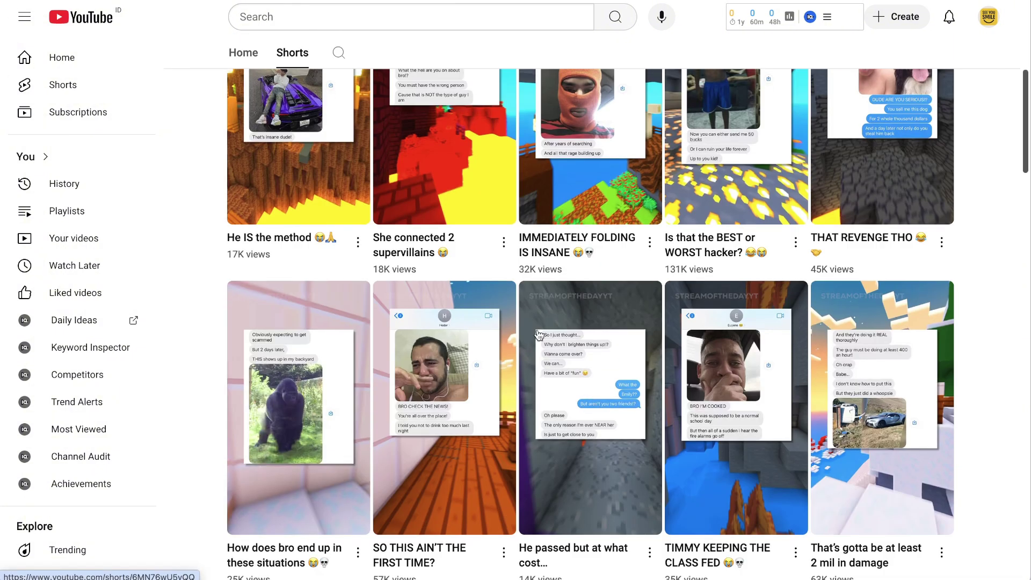
scroll(580, 457, down, 4)
scroll(484, 269, up, 11)
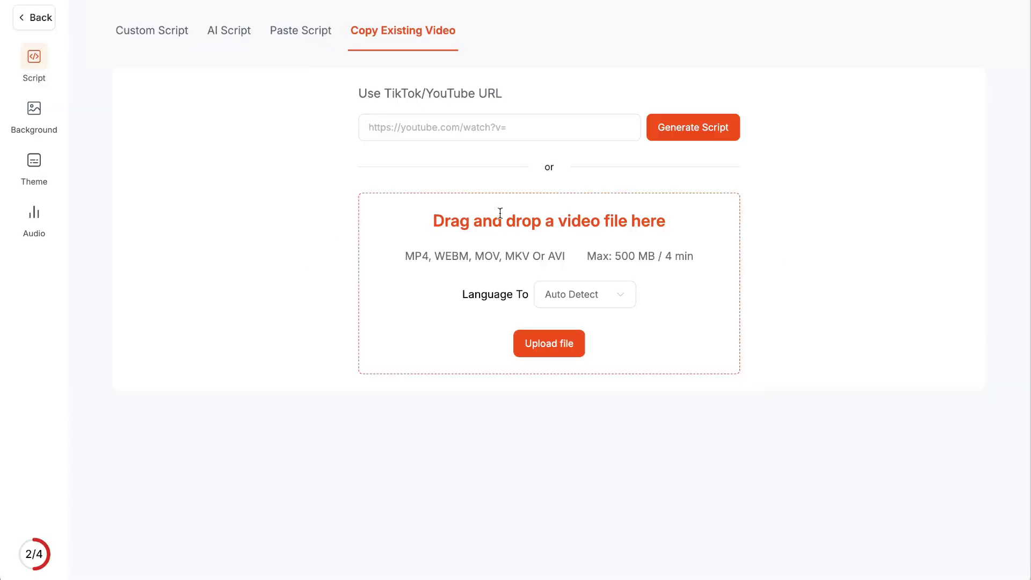
click(515, 127)
Paste the YouTube Short's link, generate a three-message chat script, and copy its messages into ChatGPT.
text(https://www.youtube.com/shorts/4rpoontxJw4)
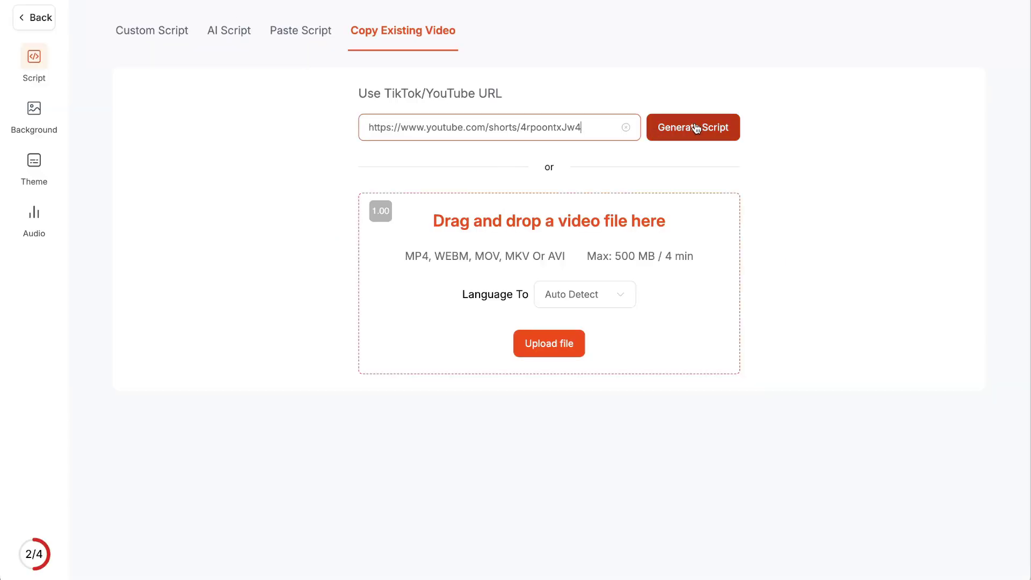
click(697, 131)
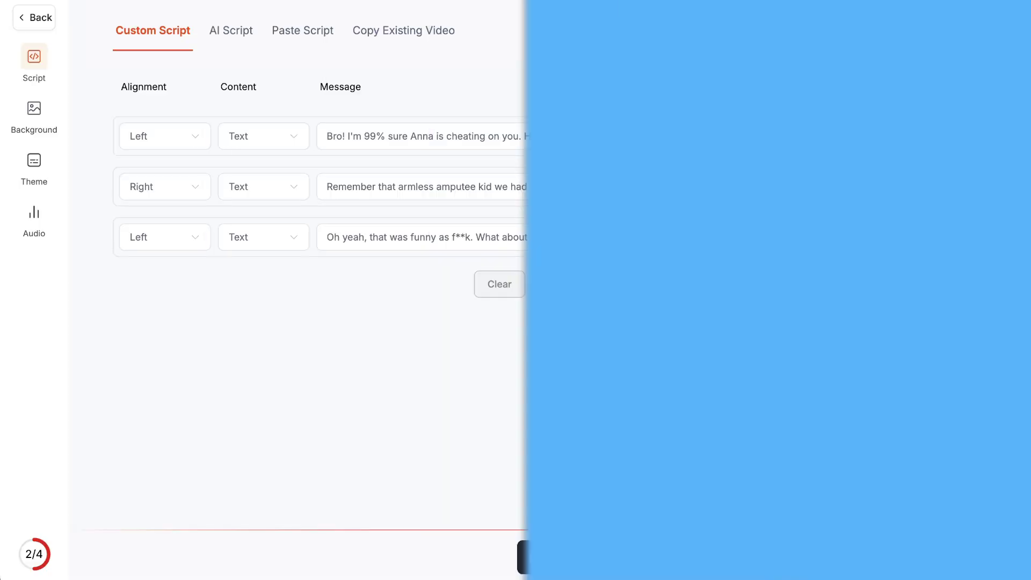
scroll(766, 243, down, 4)
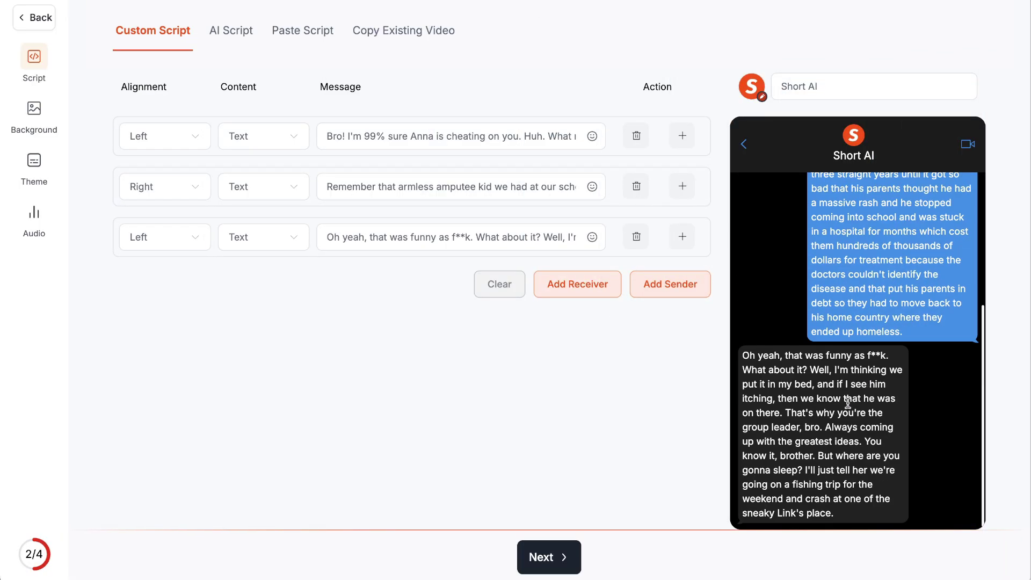
drag(858, 520, 743, 194)
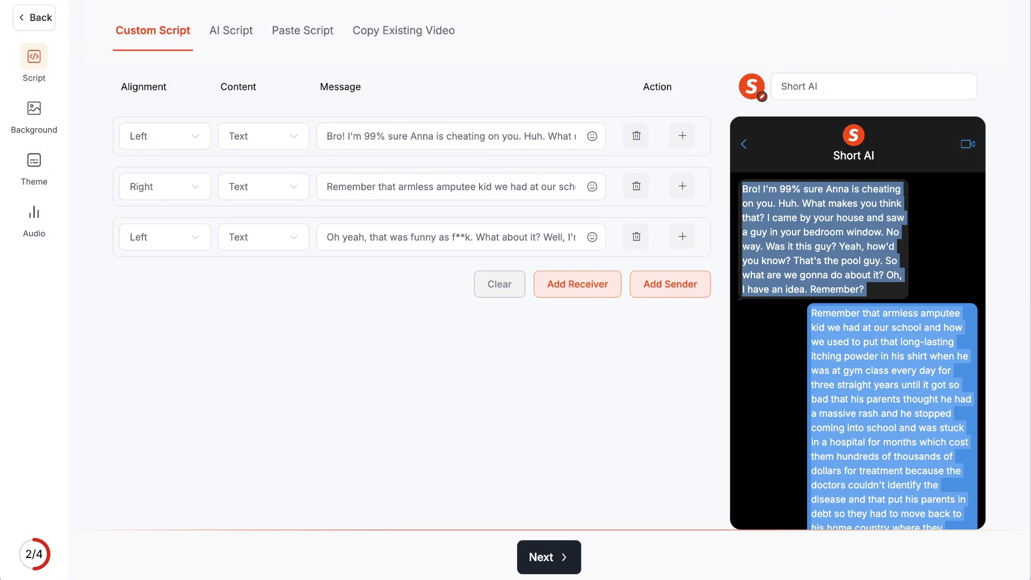
key(alt+Tab)
Ask ChatGPT to rewrite the pasted chat script as a P1/P2 dialogue.
click(481, 514)
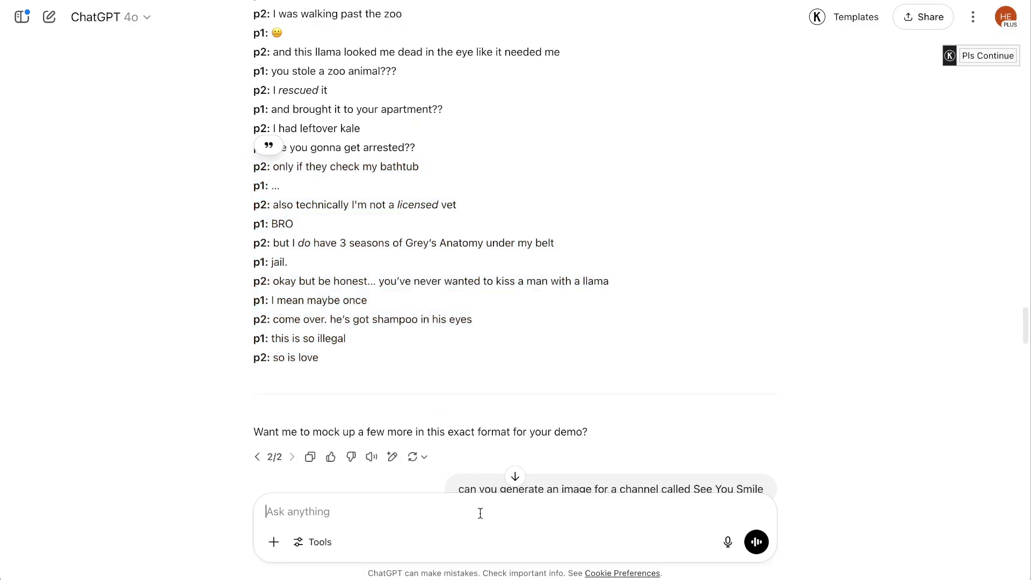
text(Can)
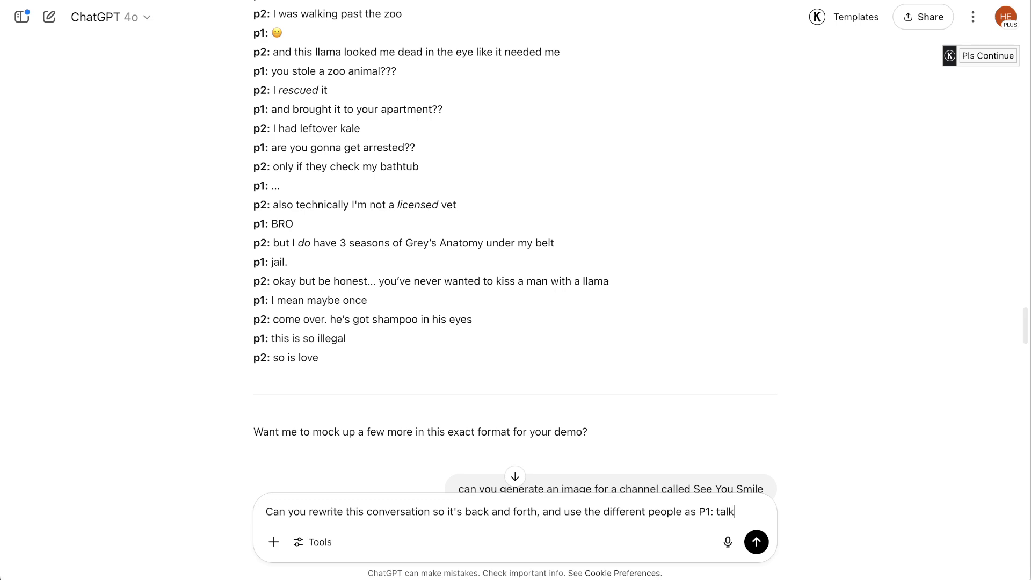
text(P)
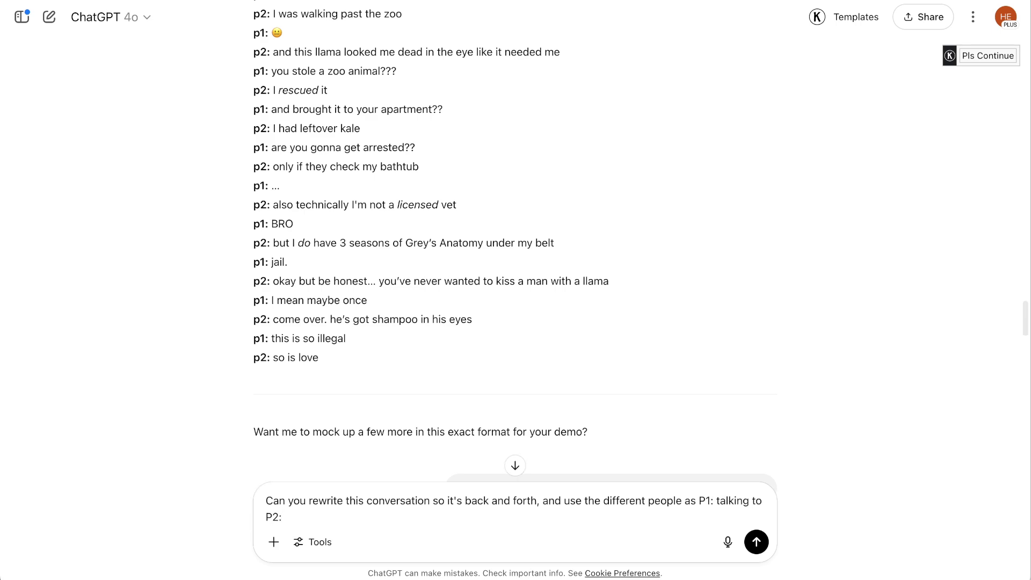
text(2:)
key(shift+Return)
key(shift+Return)
key(super+v)
key(Return)
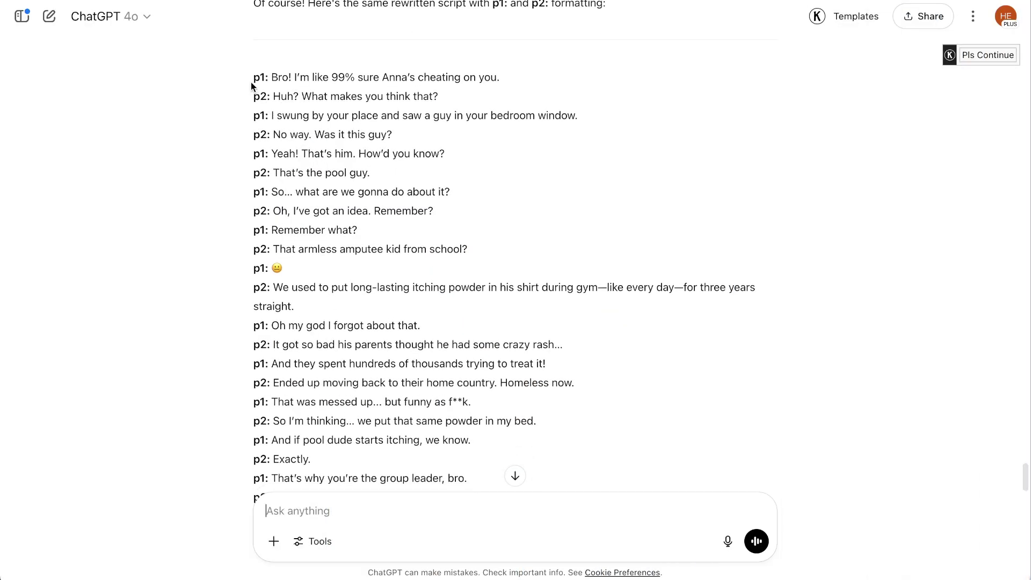
Select the whole p1/p2-formatted script in ChatGPT's reply and return to Short AI.
drag(250, 82, 392, 135)
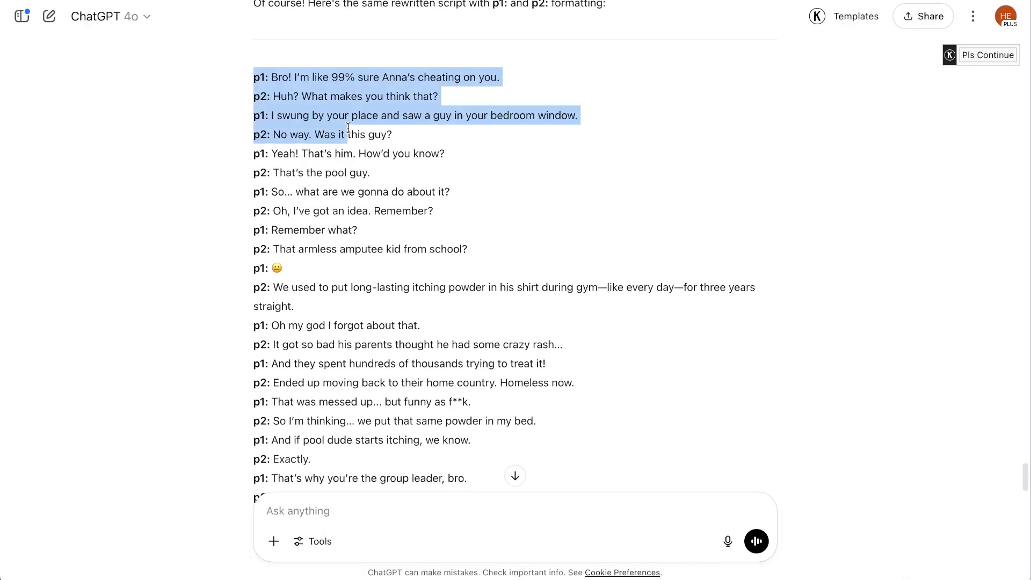
scroll(347, 121, up, 4)
click(347, 121)
scroll(450, 166, up, 8)
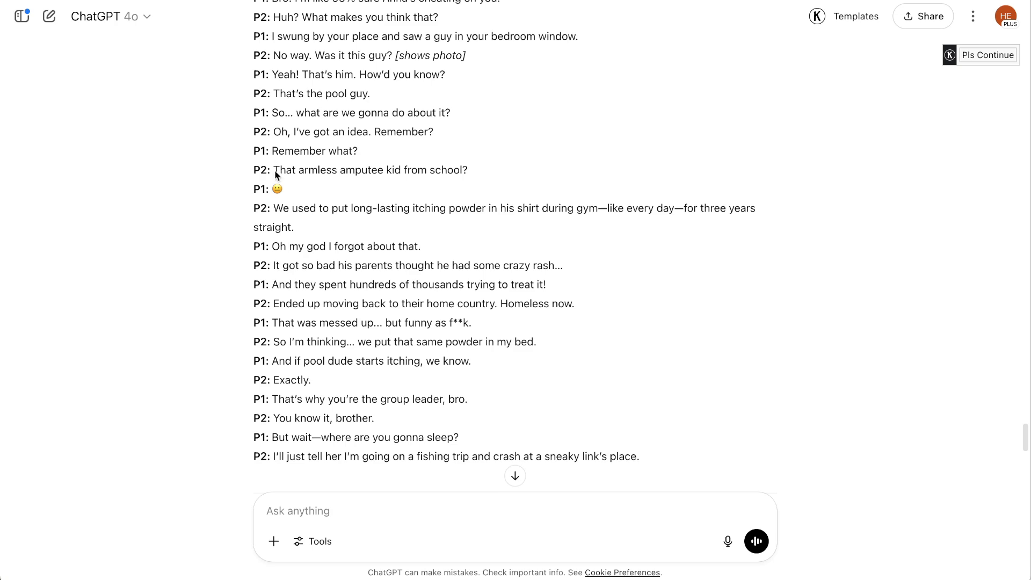
scroll(285, 155, down, 8)
scroll(255, 230, down, 1)
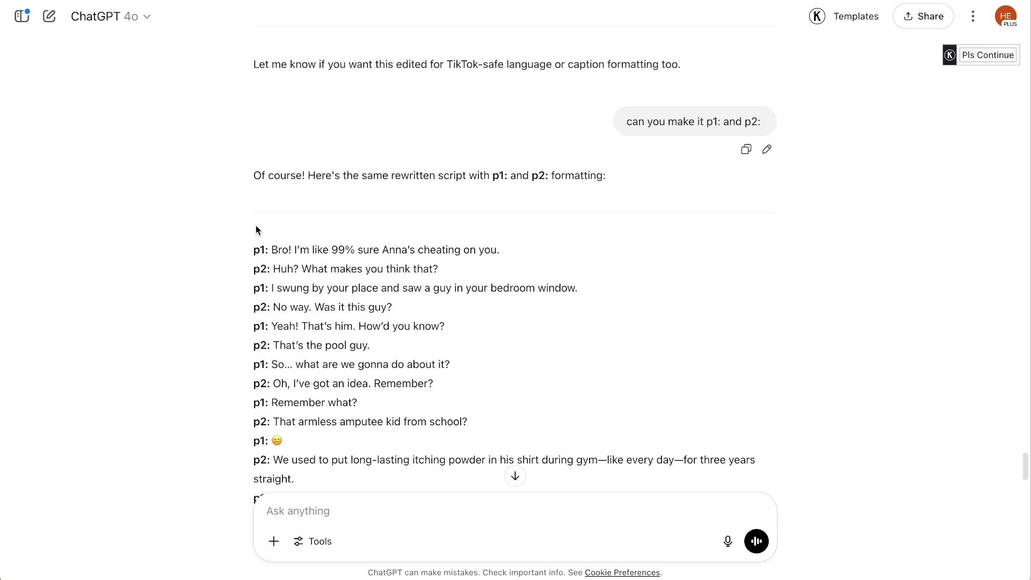
drag(255, 250, 643, 297)
scroll(410, 307, down, 8)
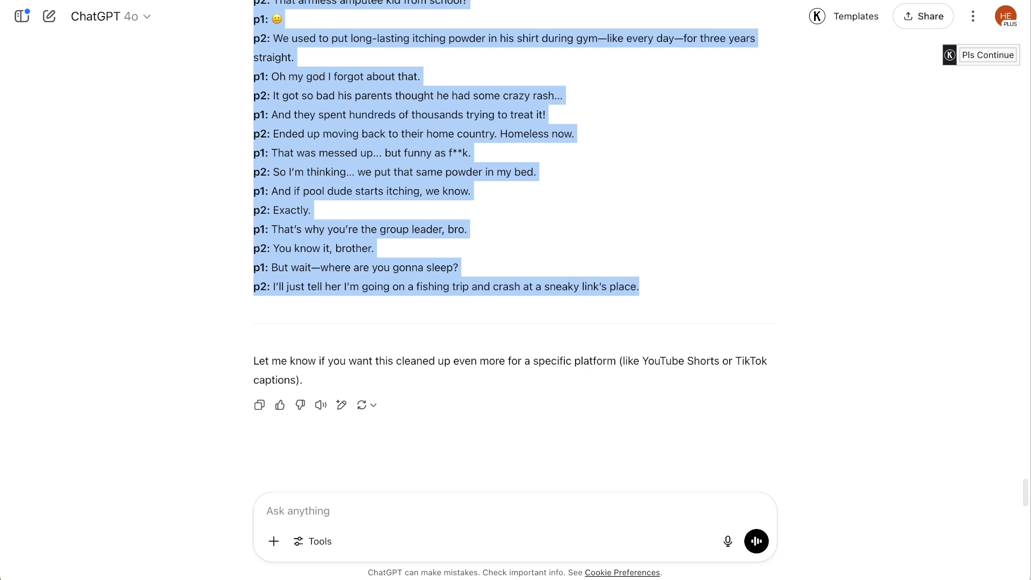
click(155, 1)
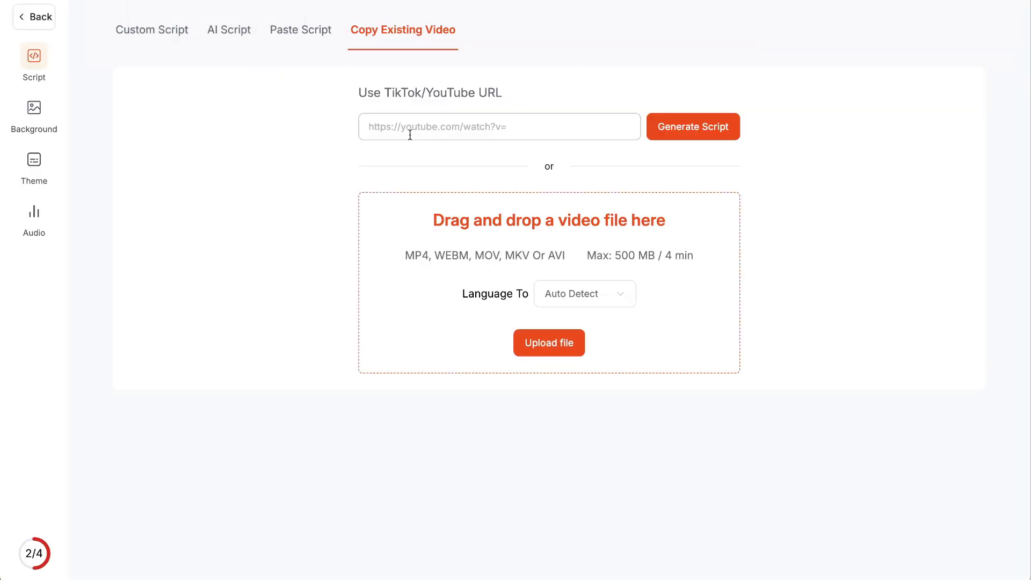
Paste the p1/p2 script into Short AI's Paste Script box, convert it to chat messages, and continue.
click(281, 31)
click(396, 214)
key(ctrl+v)
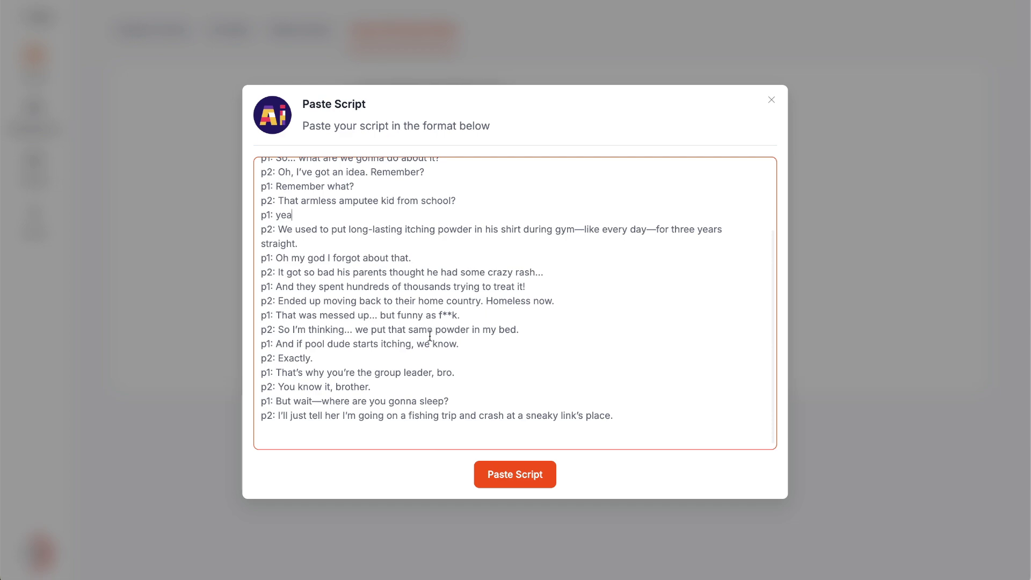
click(537, 474)
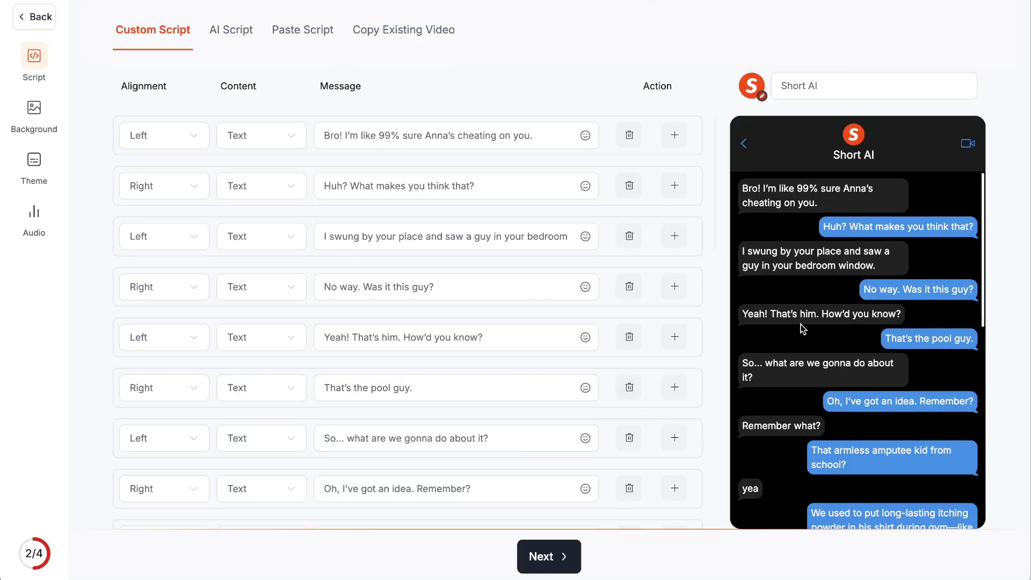
scroll(857, 388, down, 3)
scroll(857, 388, down, 5)
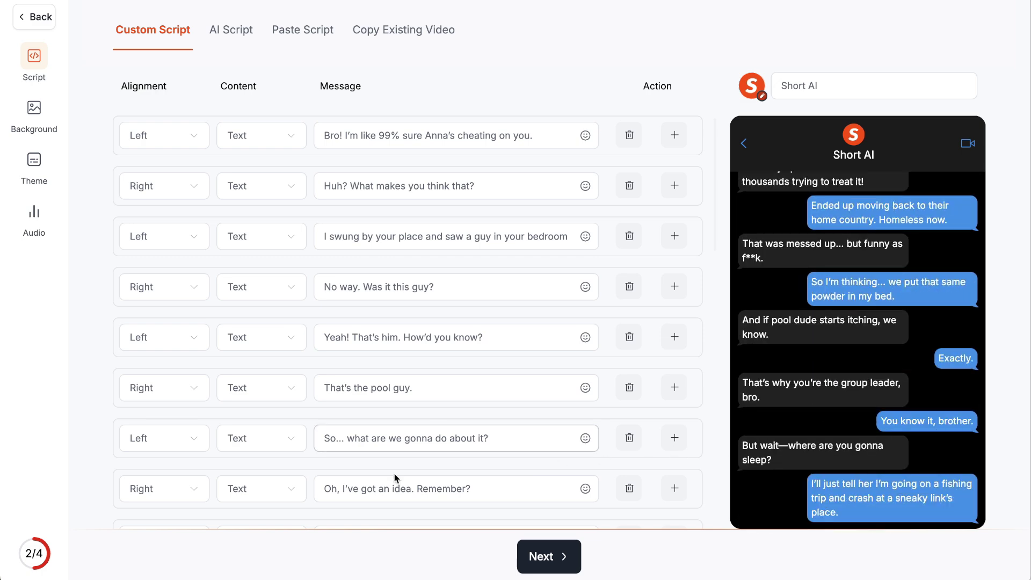
click(553, 557)
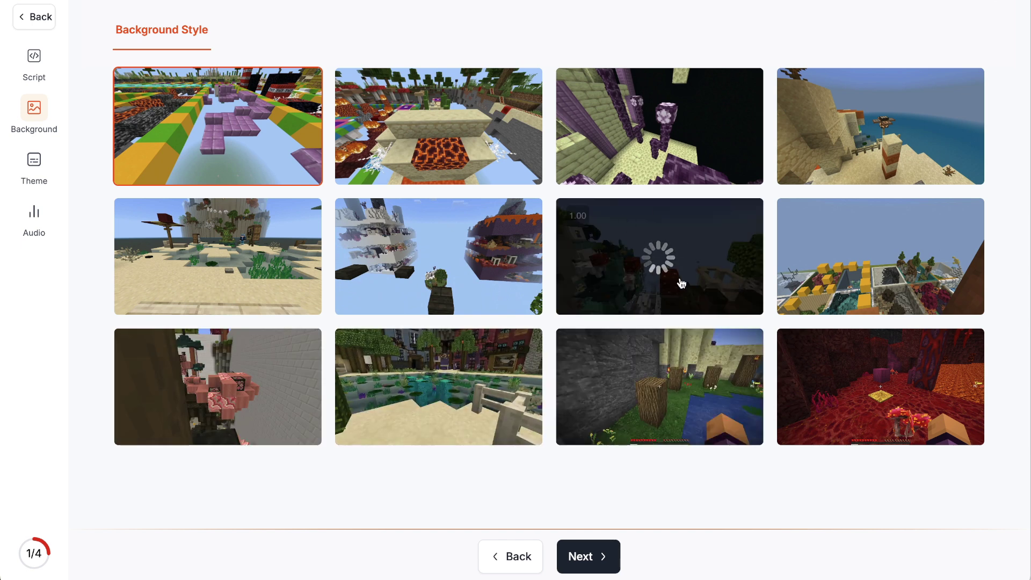
Pick the seaside block-world clip instead of the dark cave one, then the top-right light chat theme.
click(697, 281)
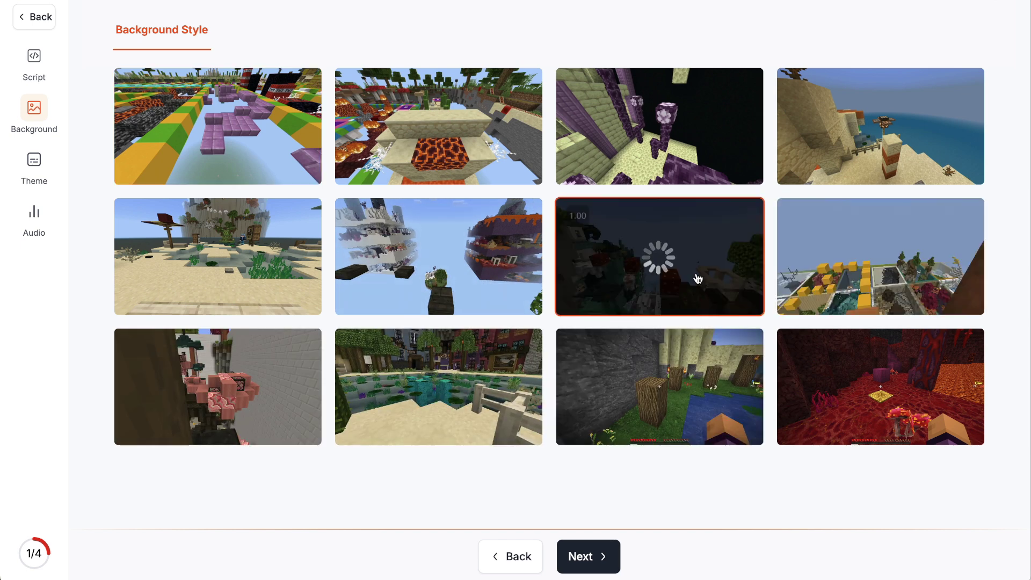
click(846, 163)
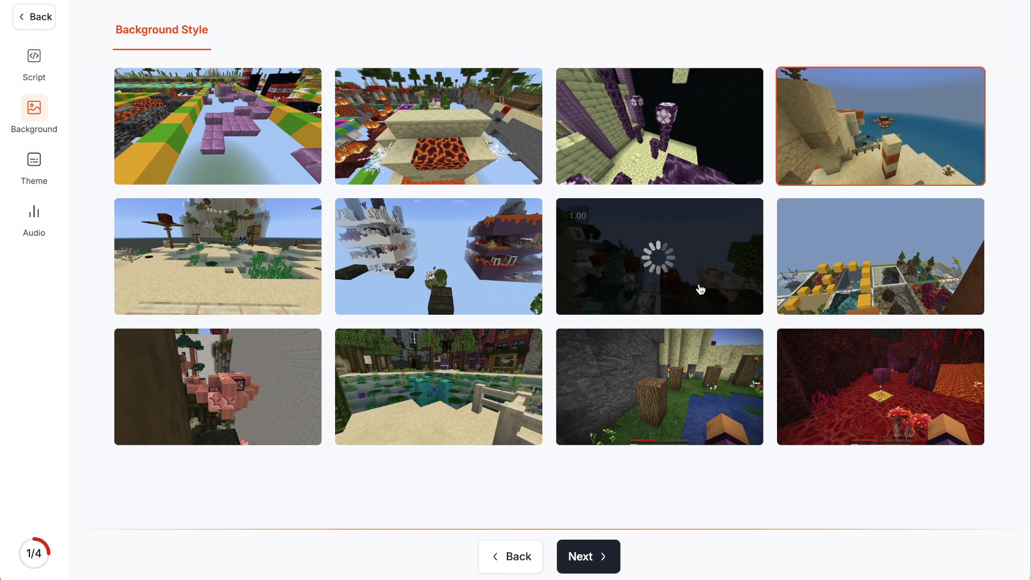
click(591, 557)
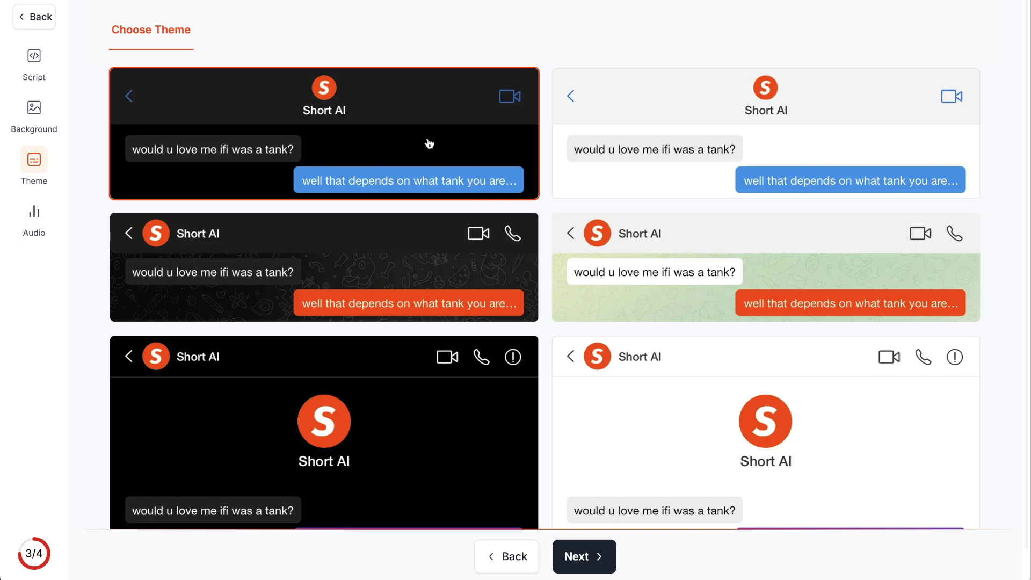
click(736, 147)
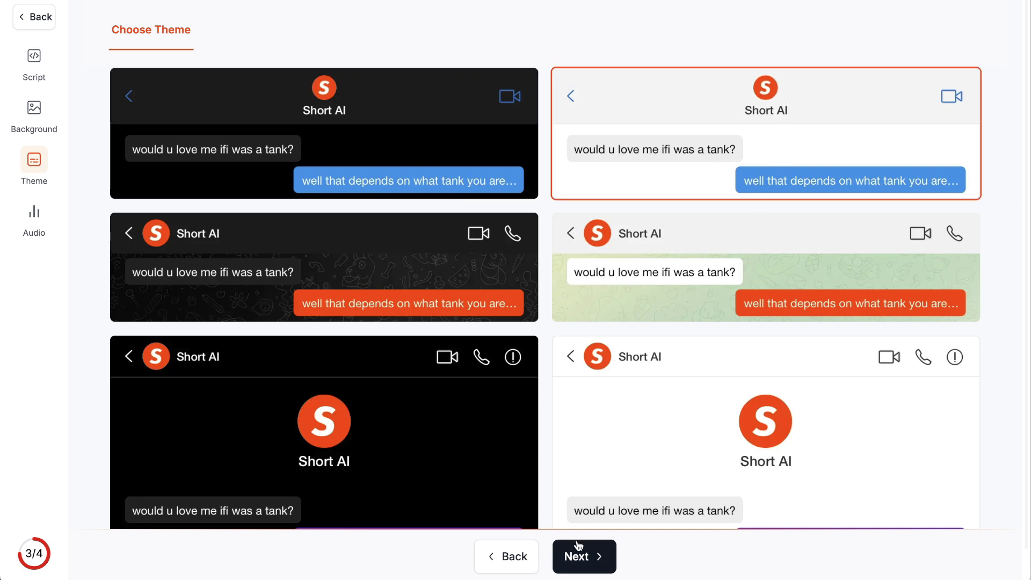
click(584, 558)
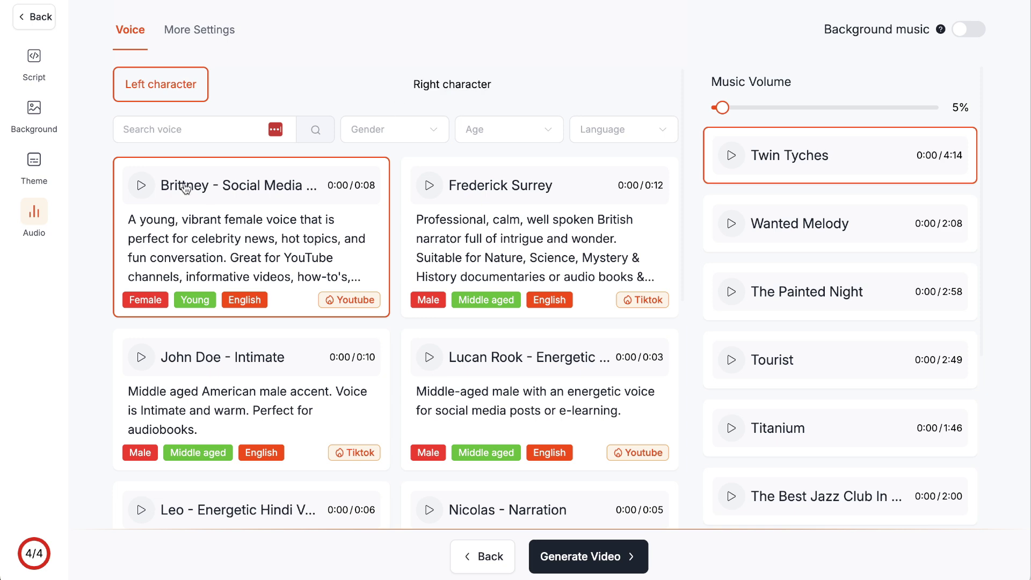
Filter voices to Male and Young and give the left character Jerry's voice.
click(382, 135)
click(380, 168)
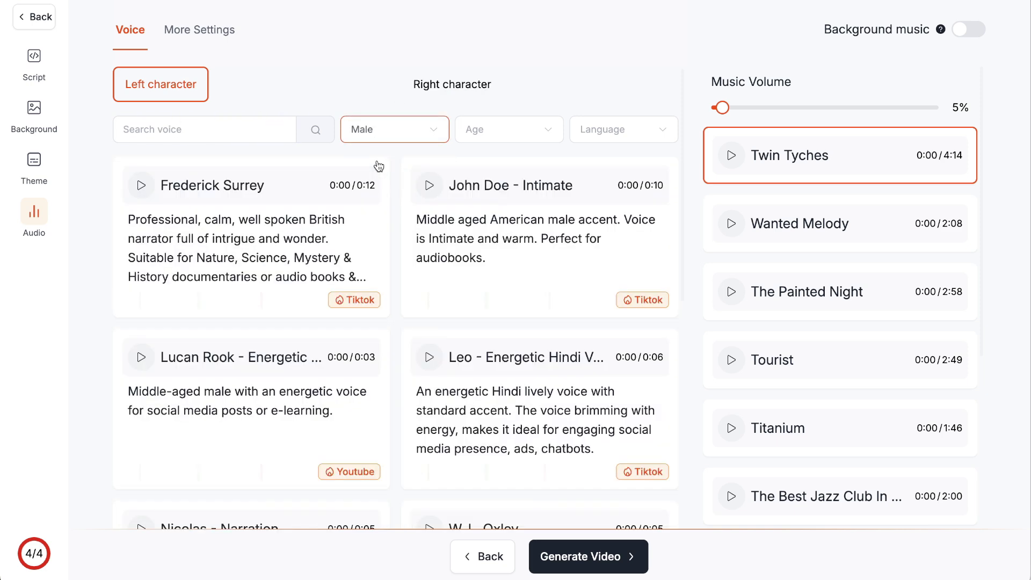
scroll(155, 374, down, 3)
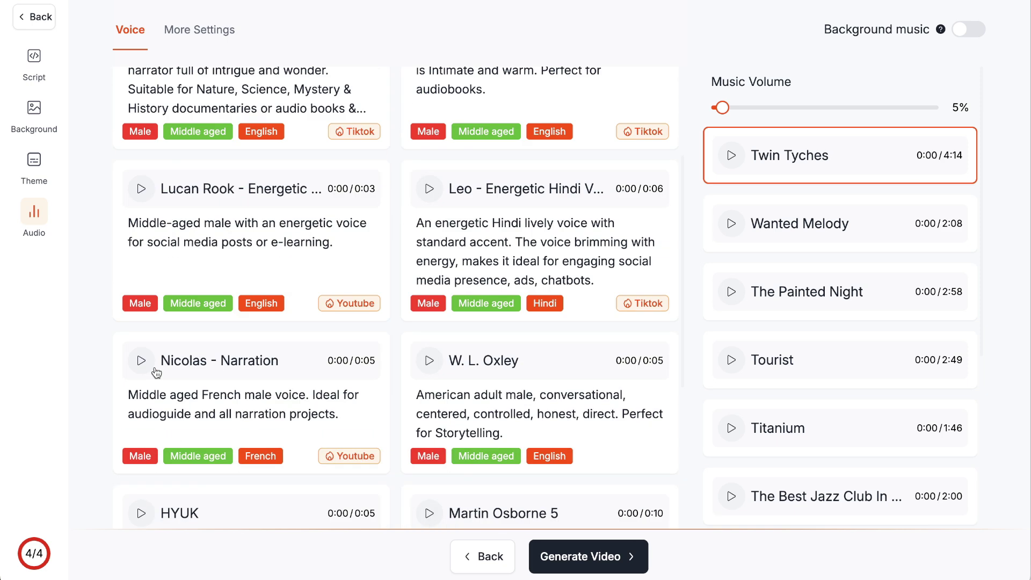
scroll(404, 248, up, 3)
click(495, 138)
click(483, 167)
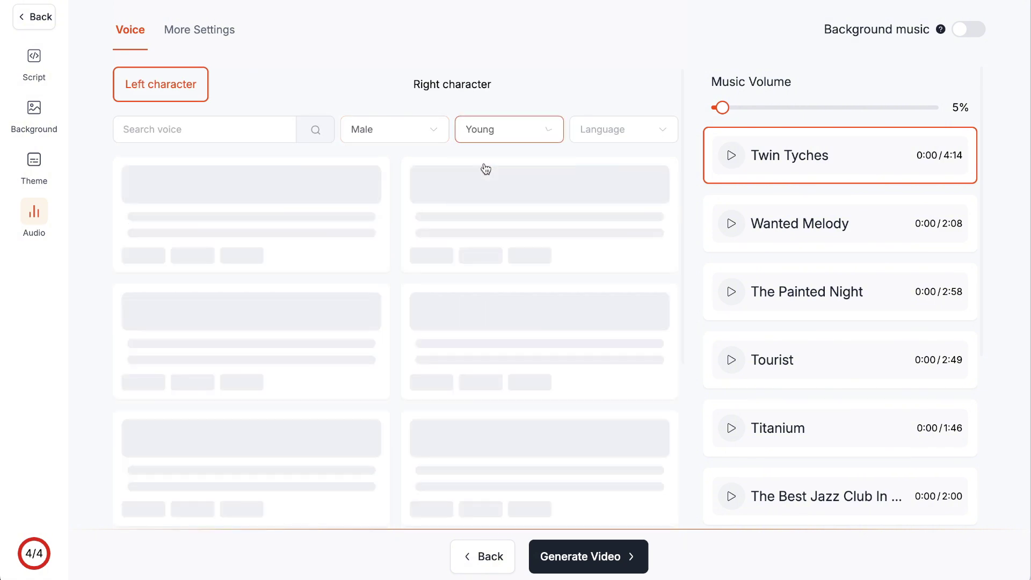
click(473, 217)
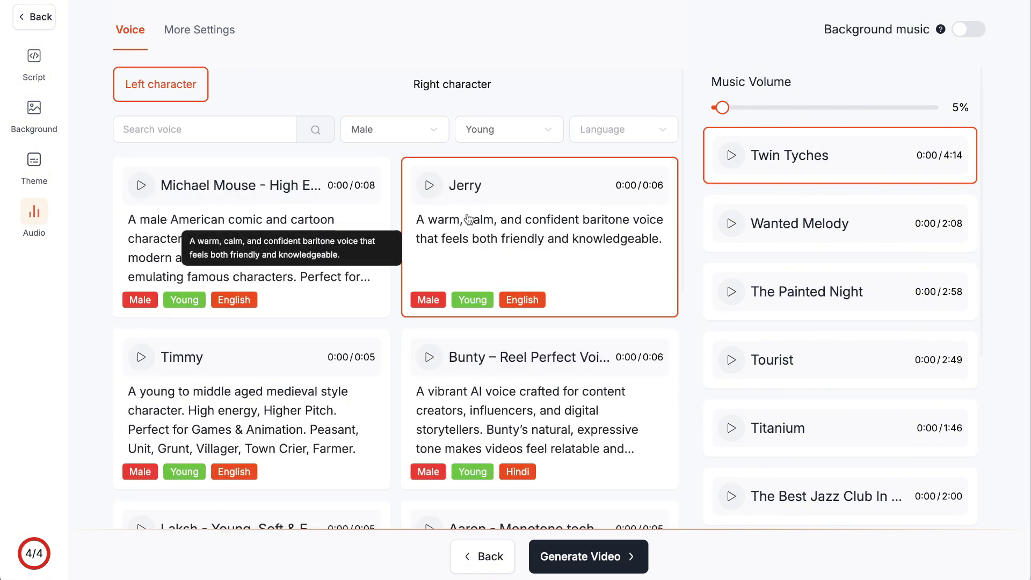
click(429, 186)
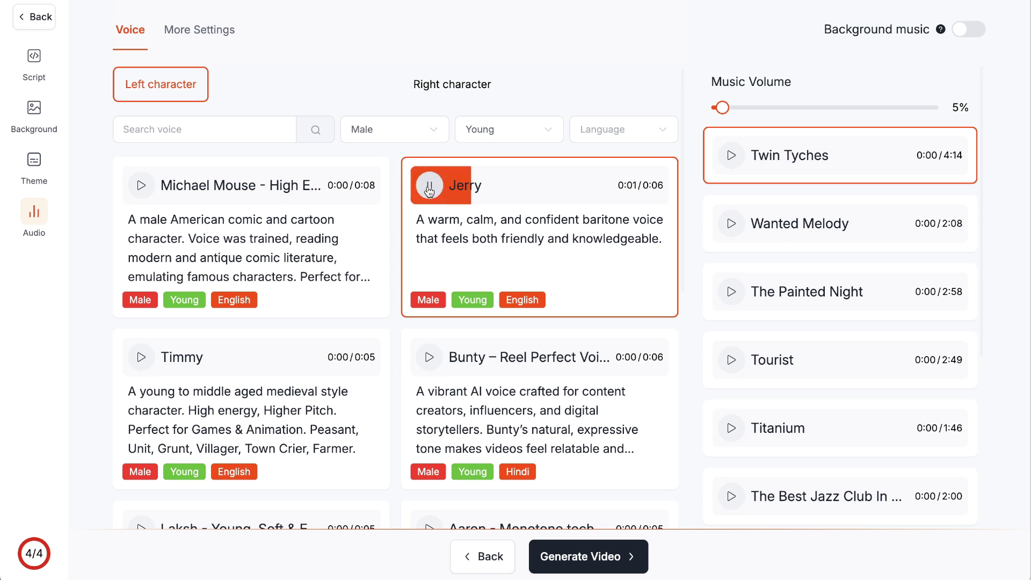
click(429, 186)
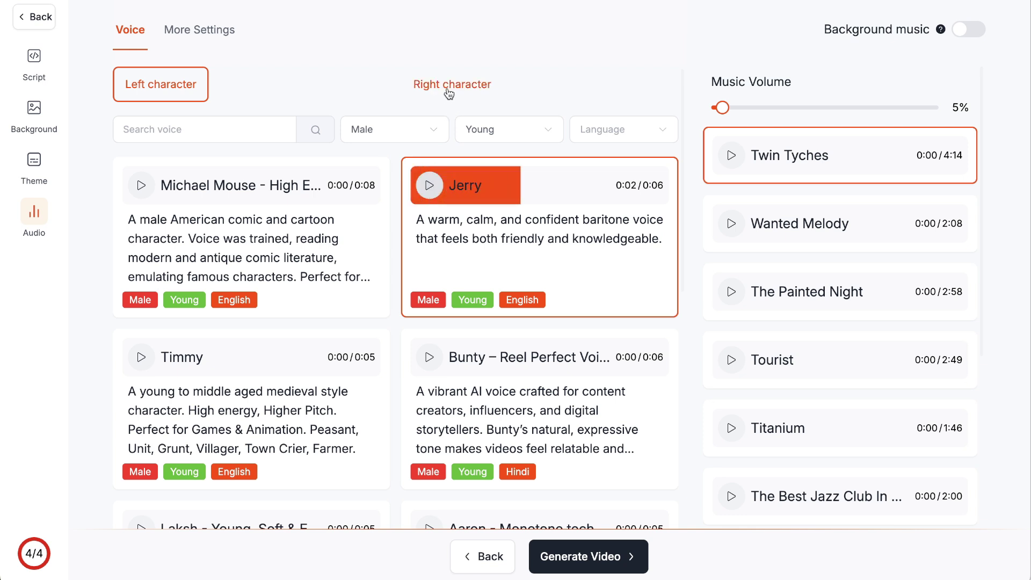
Filter to young male voices, choose Aaron for the right character, and generate the video.
click(449, 86)
click(433, 132)
click(421, 168)
click(478, 131)
click(480, 167)
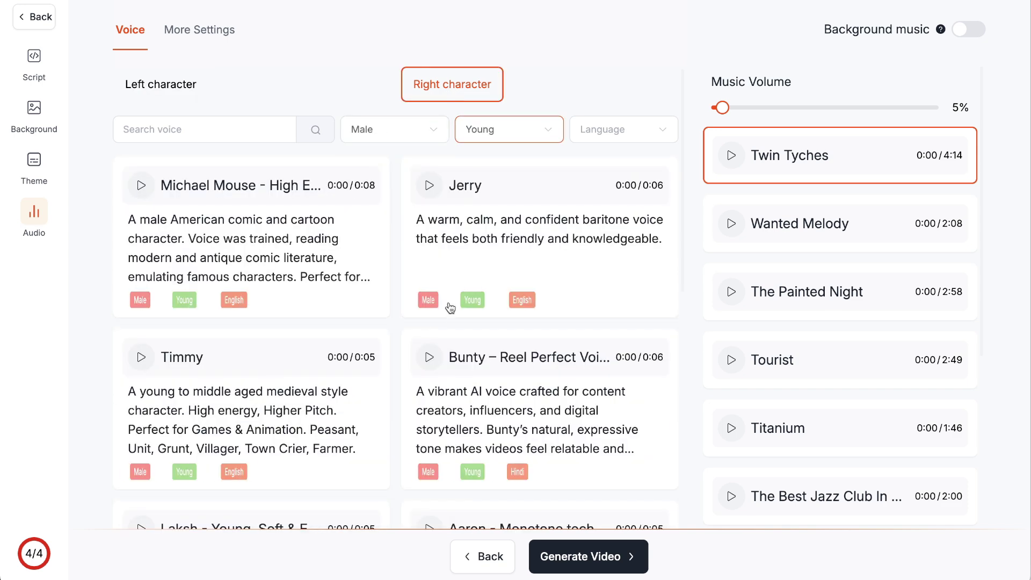
scroll(413, 324, down, 4)
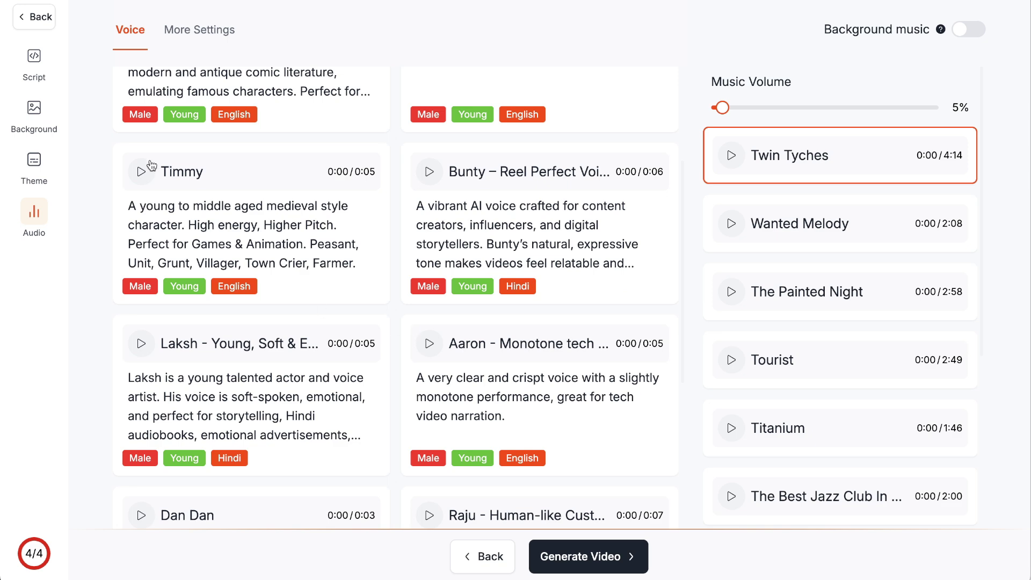
click(143, 171)
scroll(324, 303, down, 3)
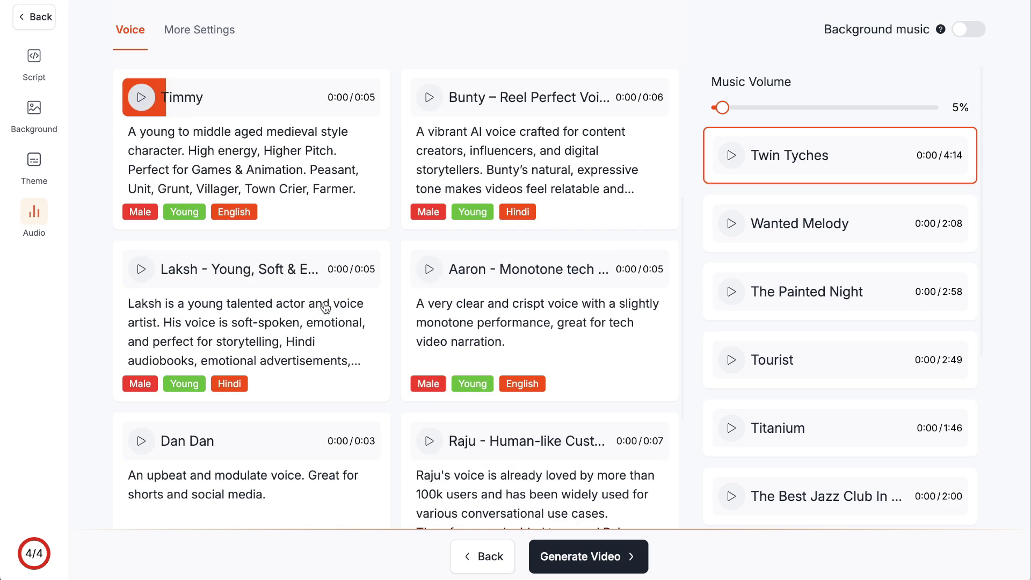
click(430, 205)
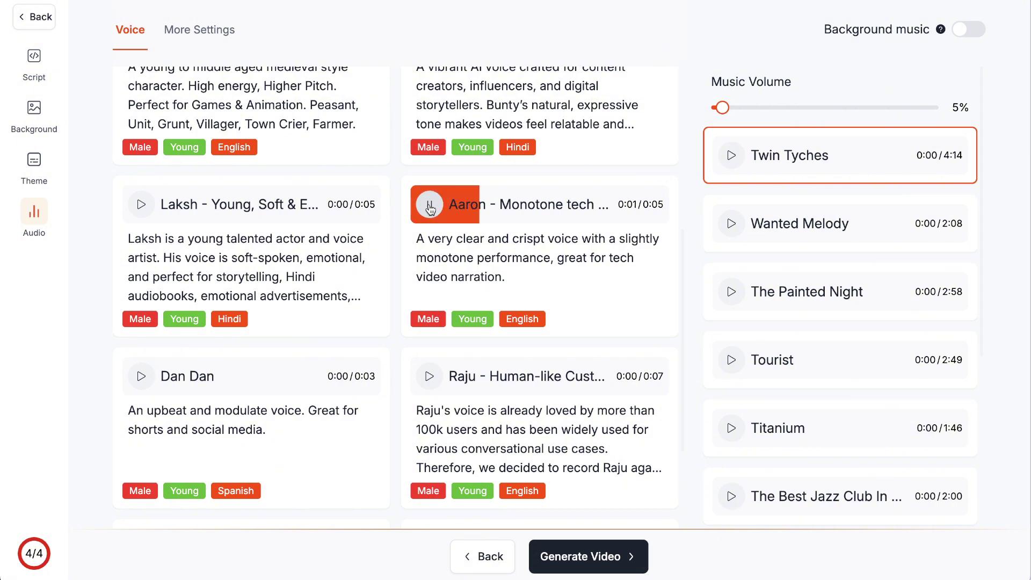
click(429, 205)
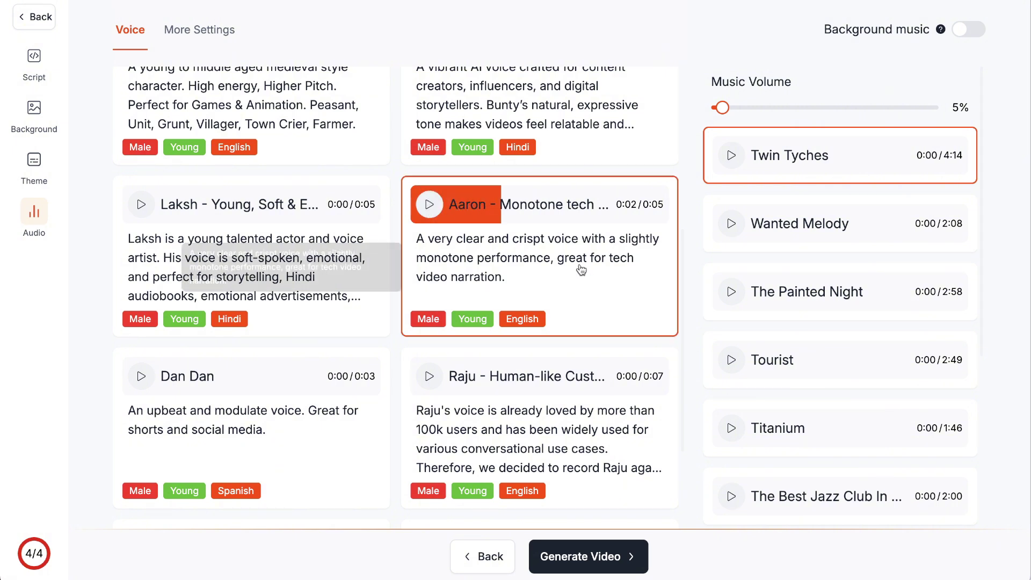
click(603, 566)
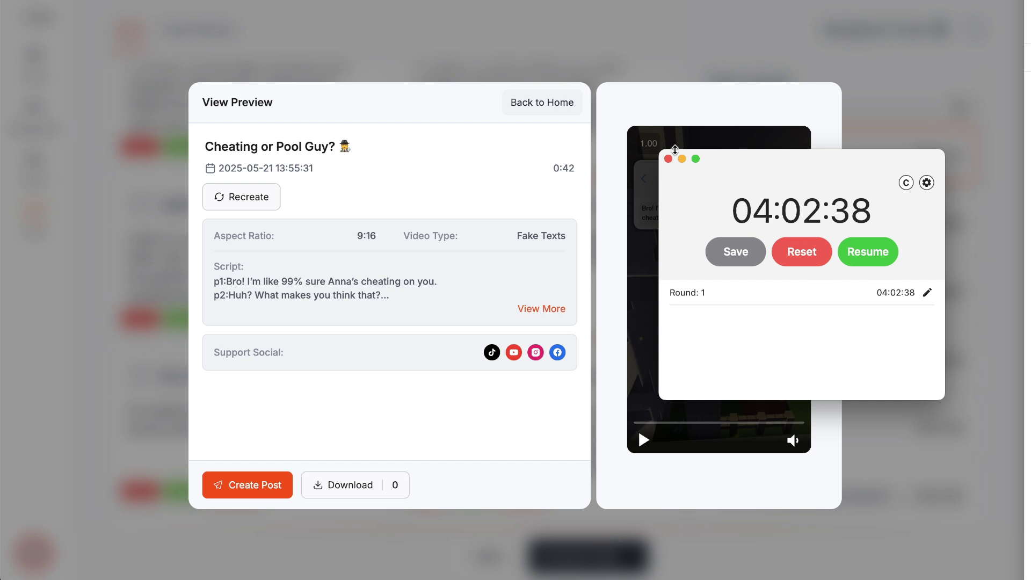
Preview the finished 'Cheating or Pool Guy?' video and start a post for it.
click(668, 159)
click(644, 439)
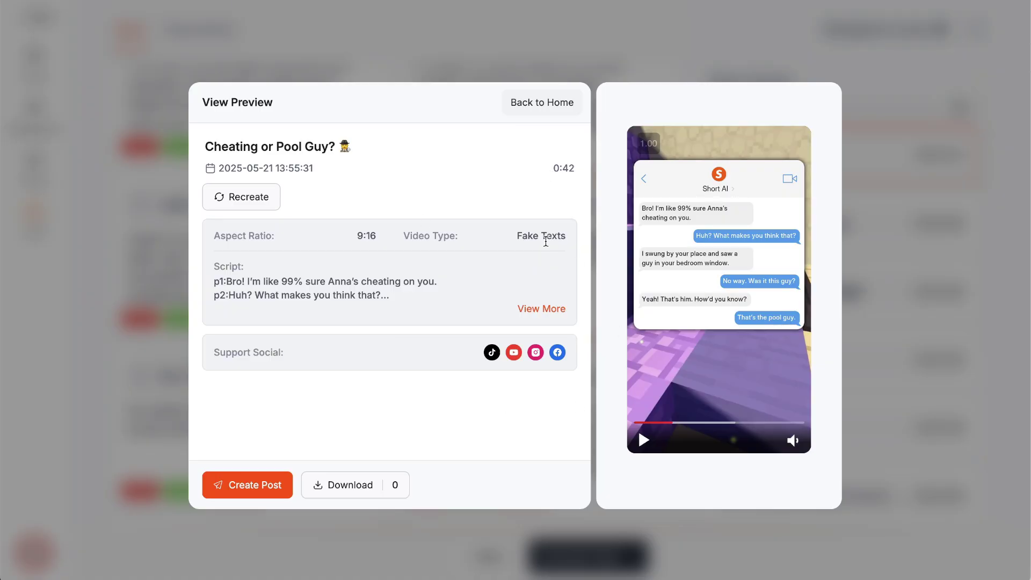
click(263, 482)
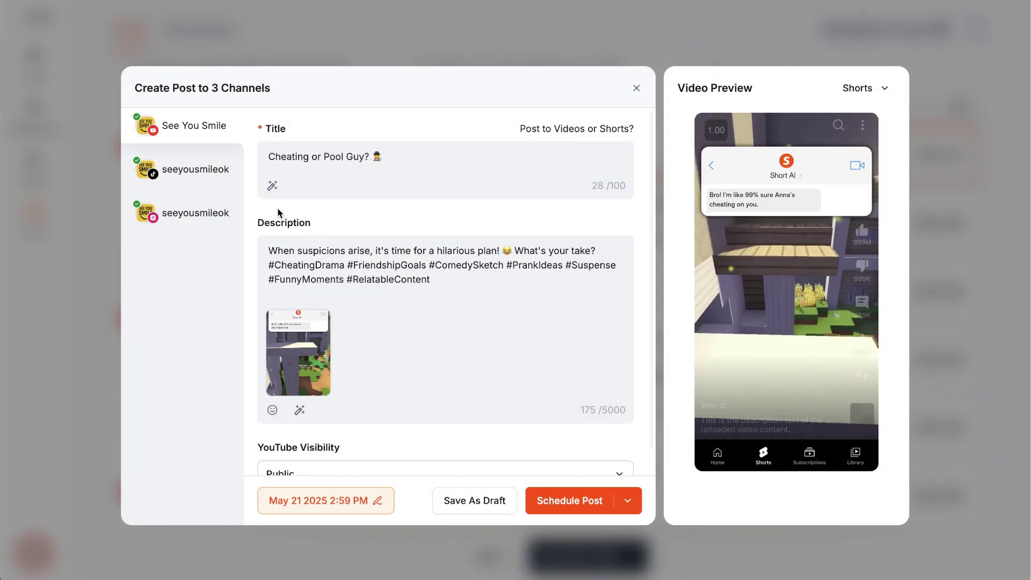
Review the YouTube, TikTok and Instagram post fields, schedule the post, and view the publishing calendar.
click(440, 163)
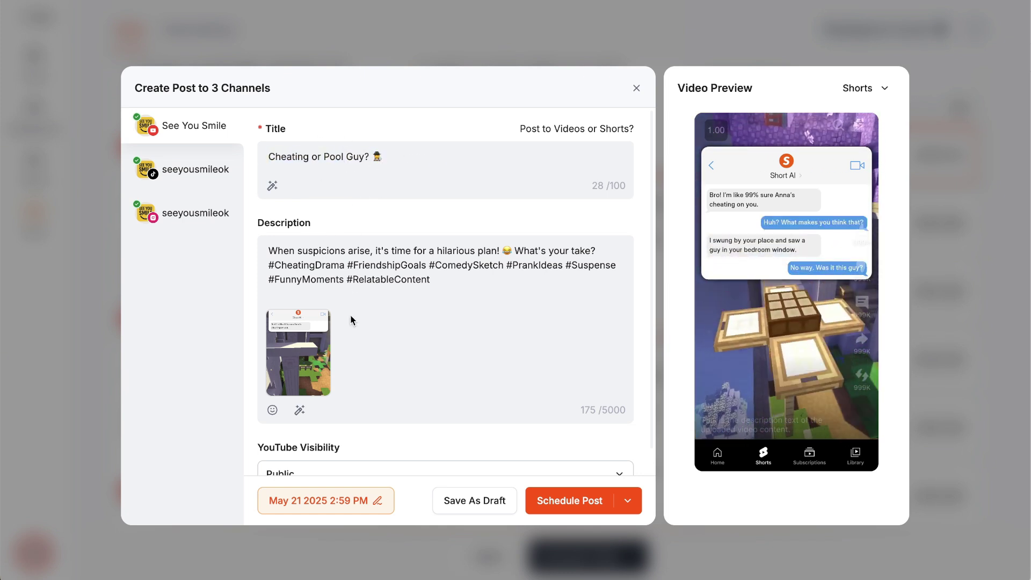
click(178, 175)
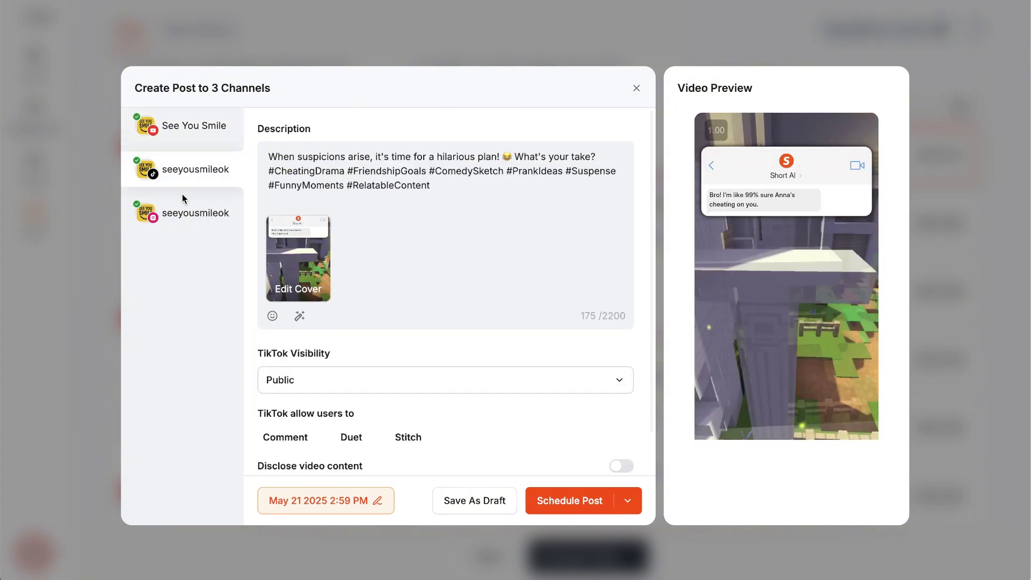
click(153, 215)
click(180, 132)
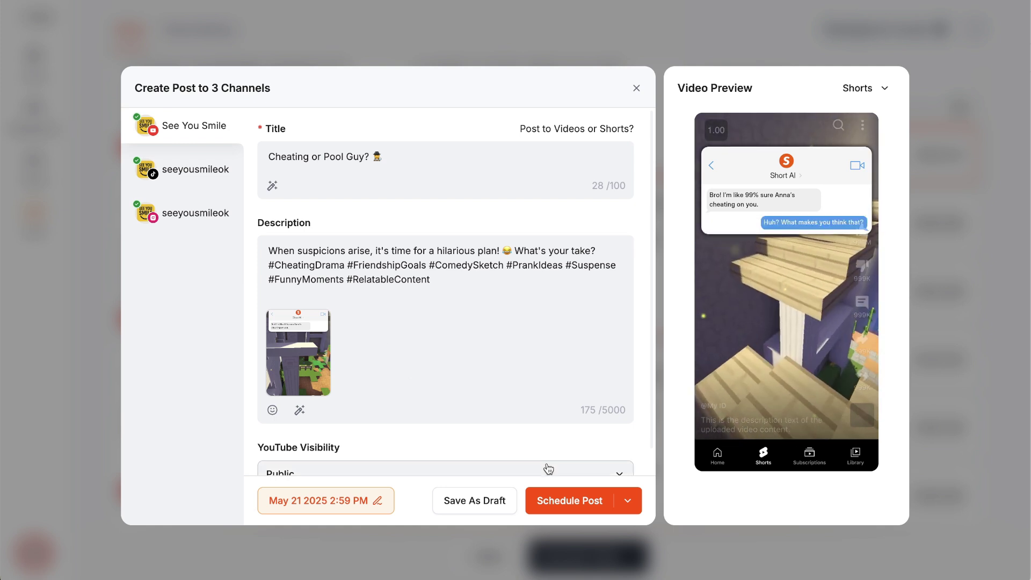
click(581, 505)
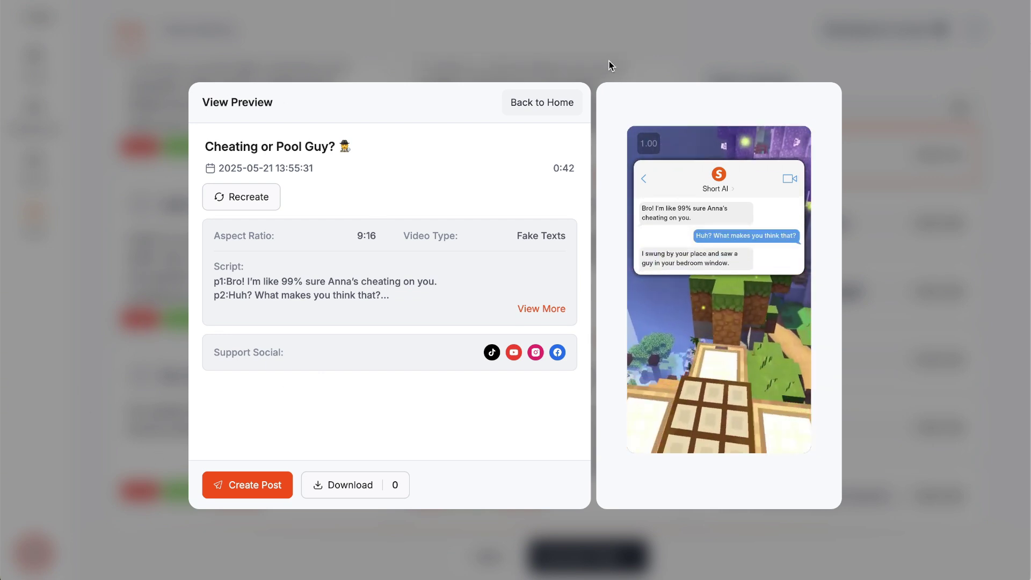
click(542, 103)
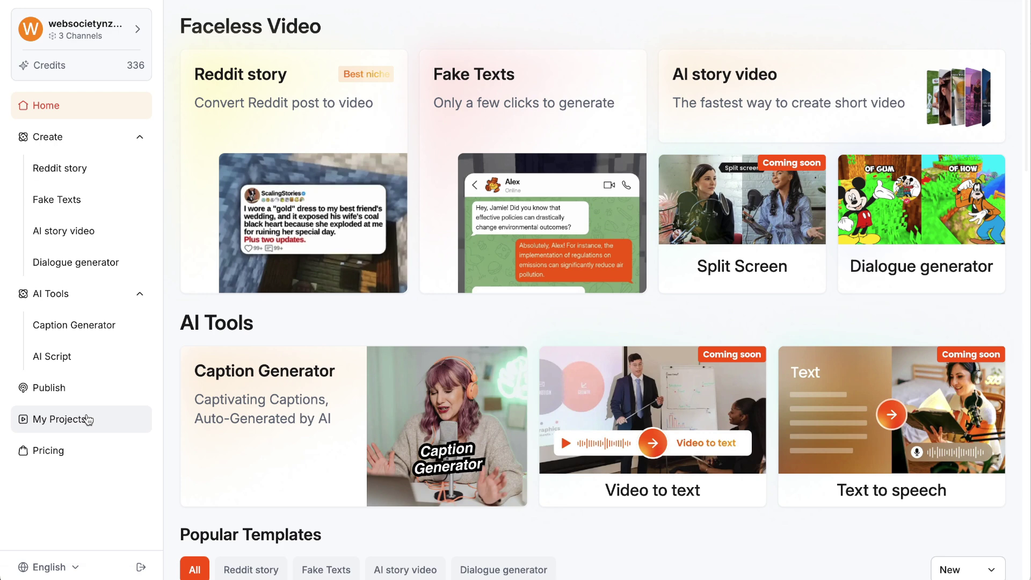
click(84, 389)
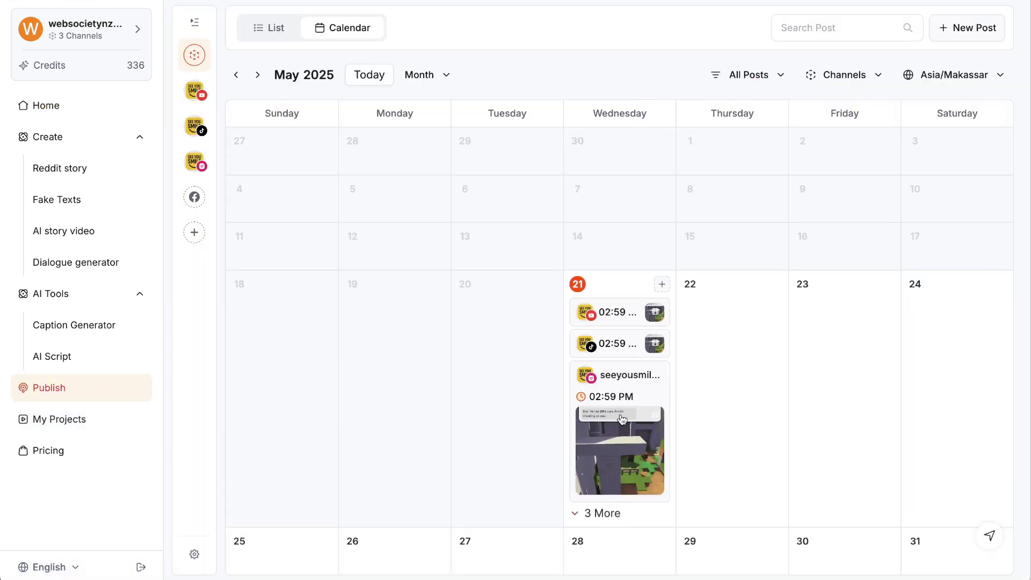